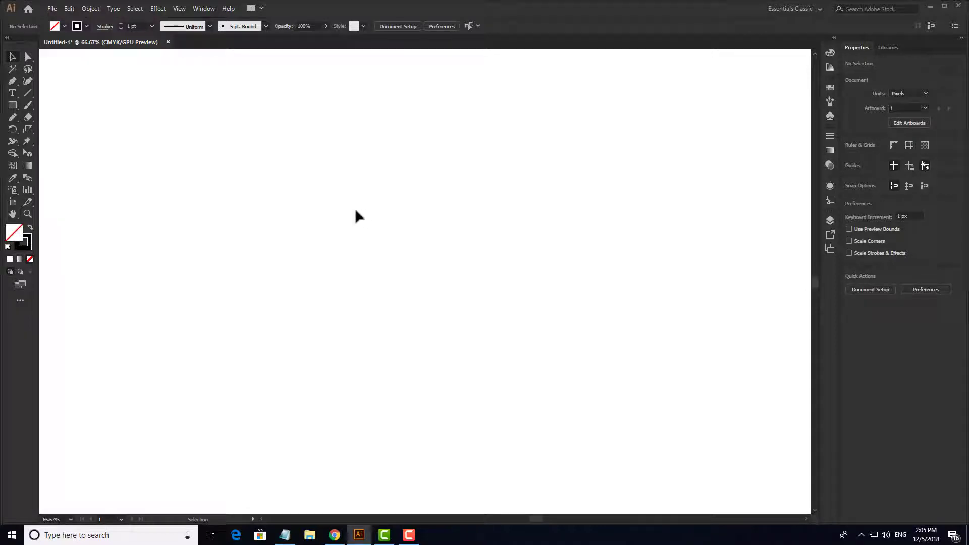
# - Choose the Pencil tool and set its Fidelity near the Smooth end in the tool options
pyautogui.scroll(-2, 369, 211)
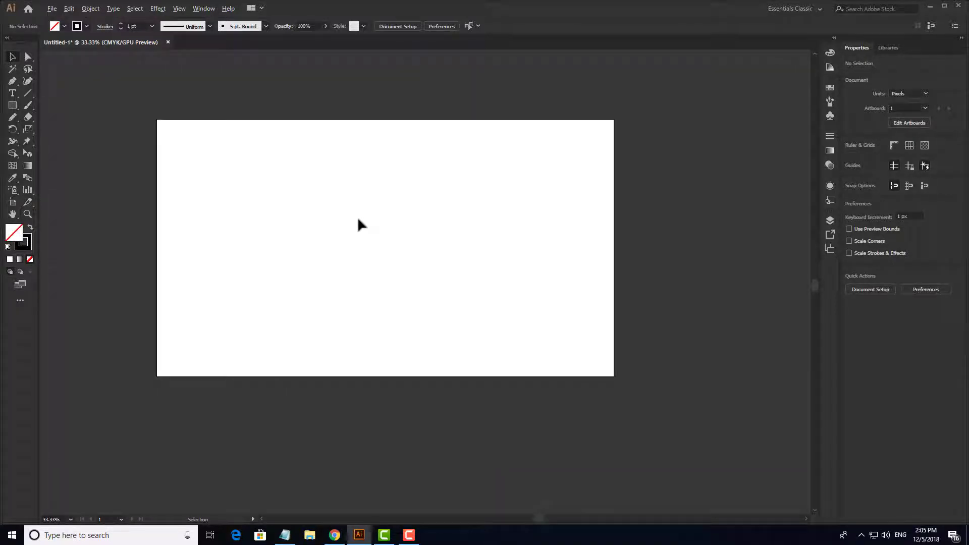
pyautogui.scroll(2, 358, 218)
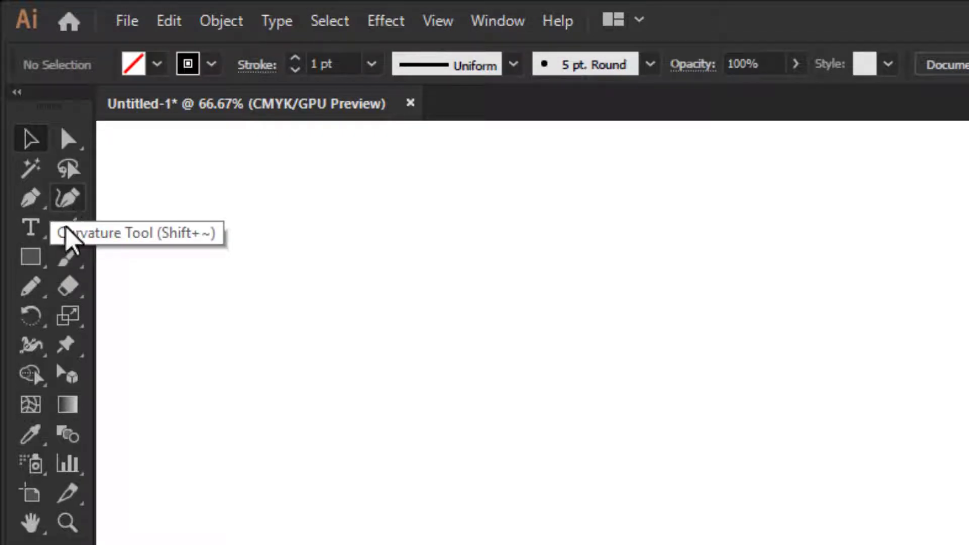
pyautogui.click(29, 290)
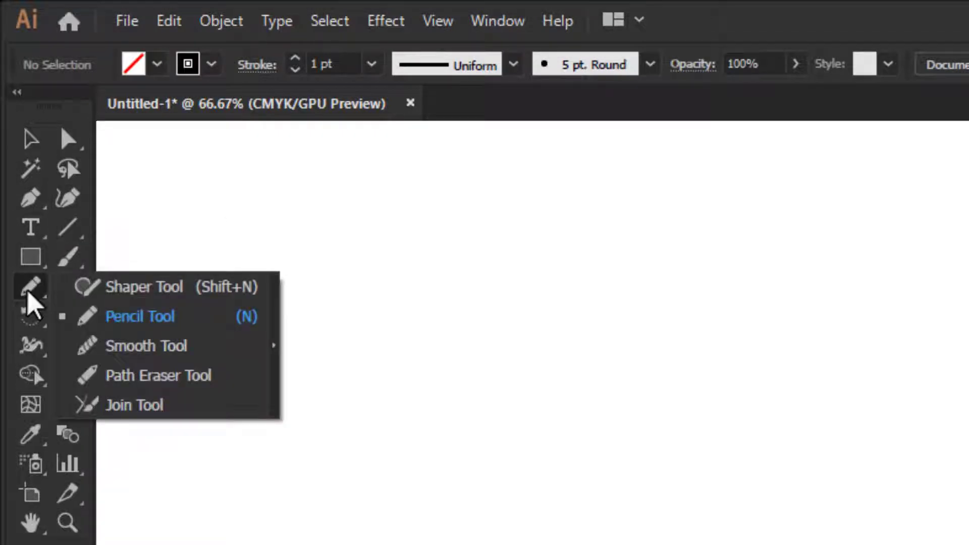
pyautogui.click(117, 317)
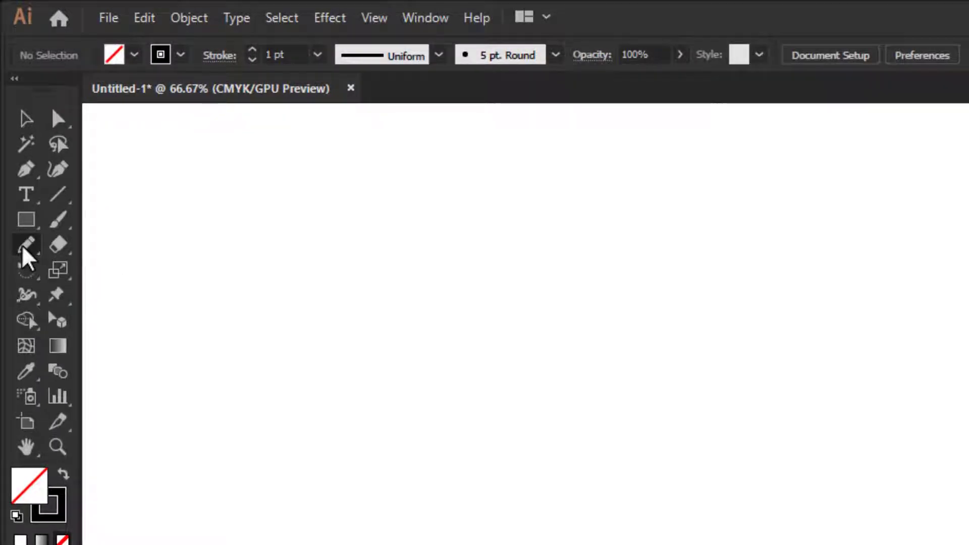
pyautogui.doubleClick(24, 249)
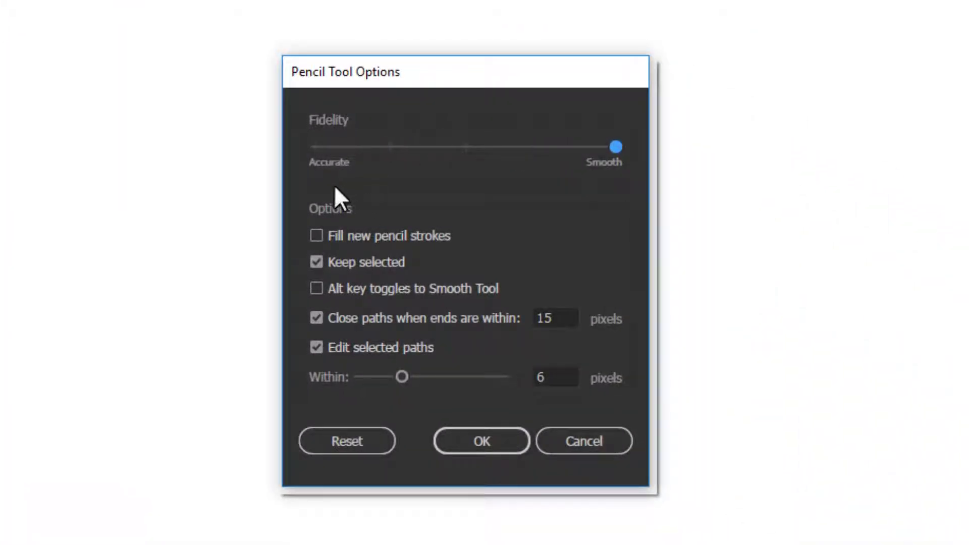
pyautogui.click(599, 146)
pyautogui.click(588, 146)
pyautogui.click(481, 441)
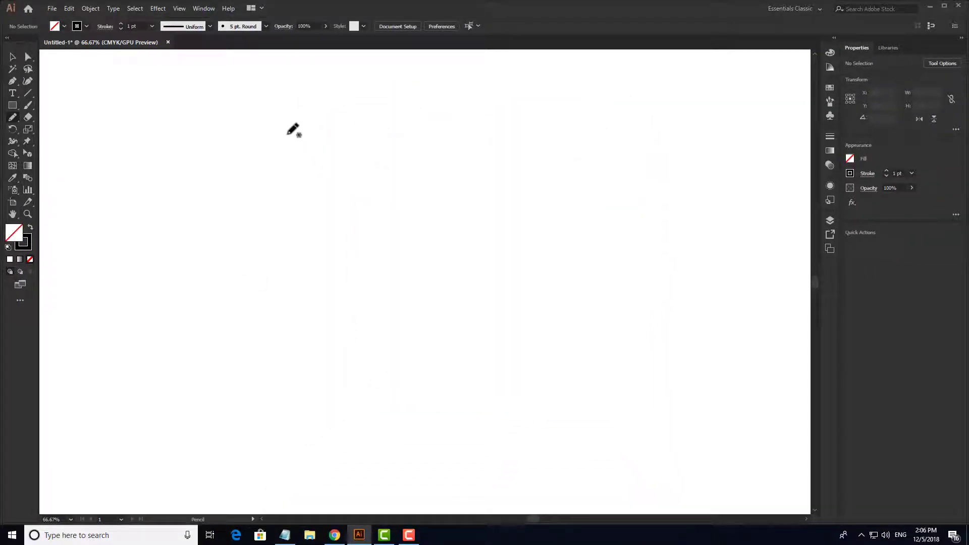
# - Draw a smooth, wavy open vase profile about 200 px wide and 571 px high with the Pencil tool
pyautogui.moveTo(287, 121)
pyautogui.mouseDown()
pyautogui.moveTo(254, 182)
pyautogui.moveTo(343, 354)
pyautogui.mouseUp()
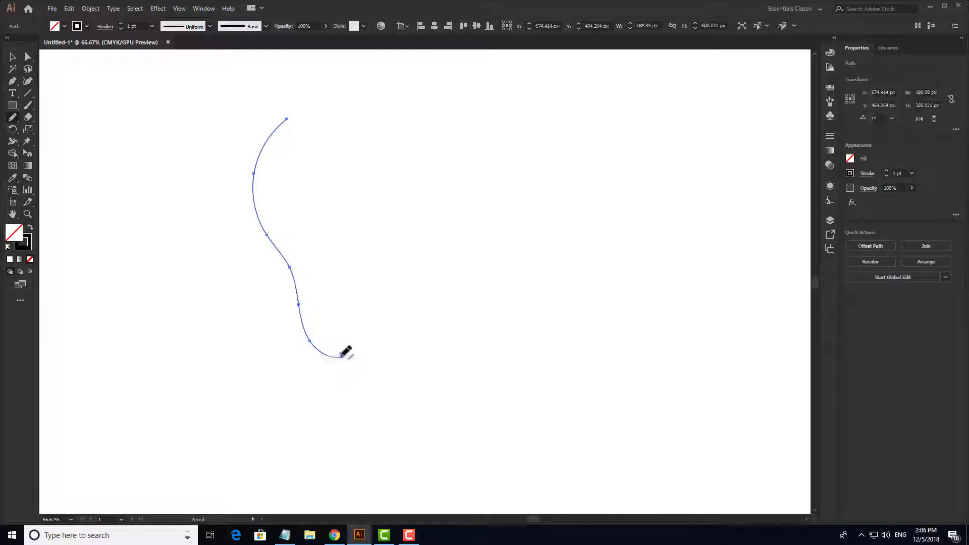
pyautogui.hotkey('ctrl', 'z')
pyautogui.moveTo(299, 141)
pyautogui.mouseDown()
pyautogui.moveTo(244, 206)
pyautogui.moveTo(279, 349)
pyautogui.moveTo(333, 411)
pyautogui.mouseUp()
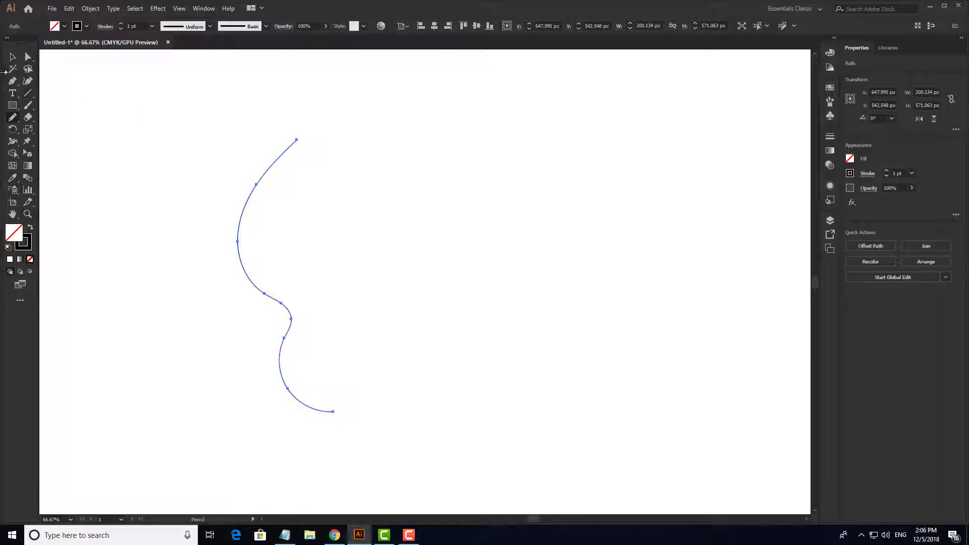
# - Move the drawn profile curve to about X 902 px, Y 535 px on the artboard
pyautogui.click(13, 56)
pyautogui.click(374, 233)
pyautogui.scroll(3, 273, 318)
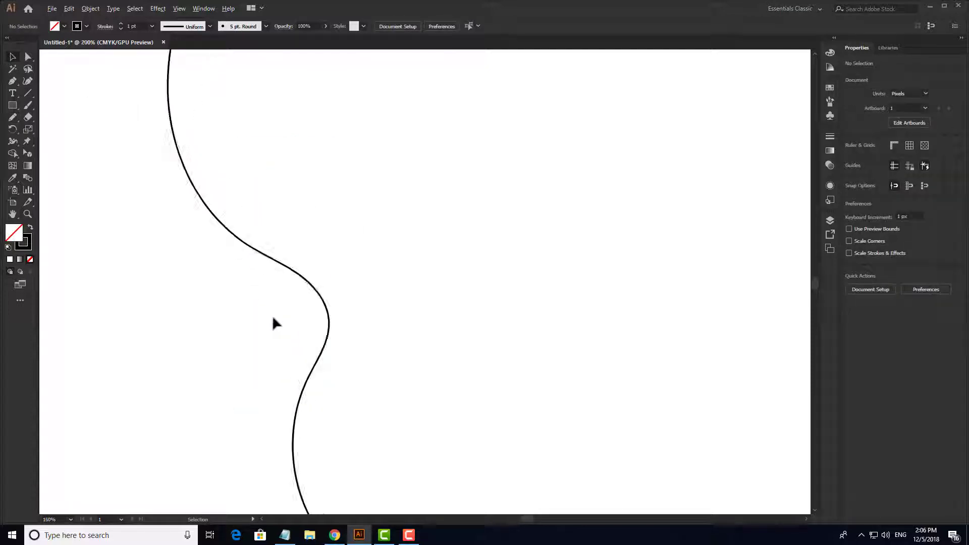
pyautogui.scroll(-3, 299, 325)
pyautogui.moveTo(315, 327); pyautogui.dragTo(280, 333)
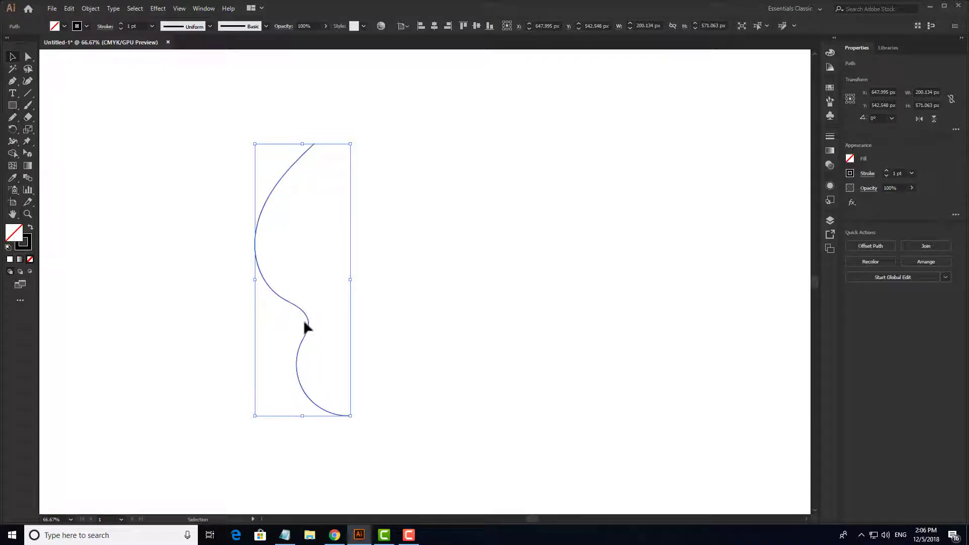
pyautogui.moveTo(307, 327); pyautogui.dragTo(433, 325)
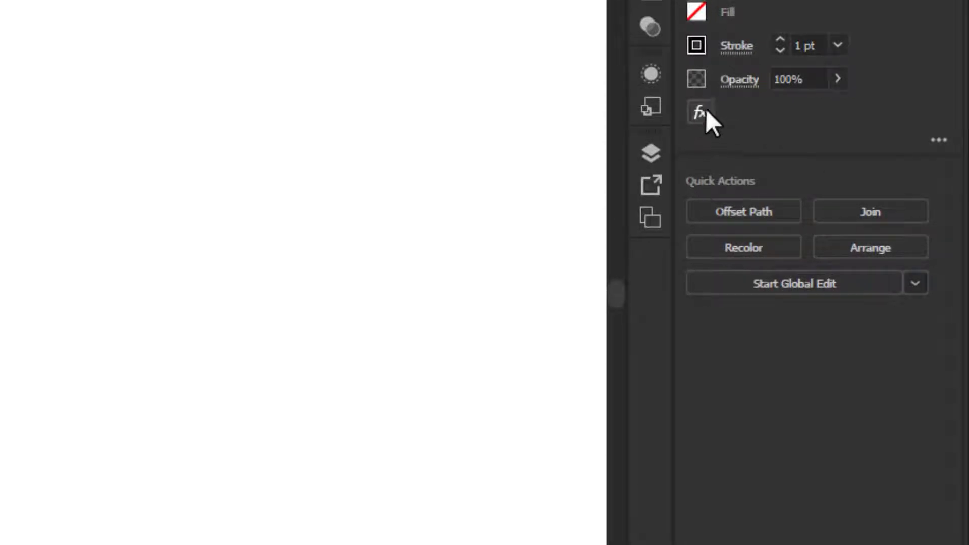
pyautogui.click(706, 119)
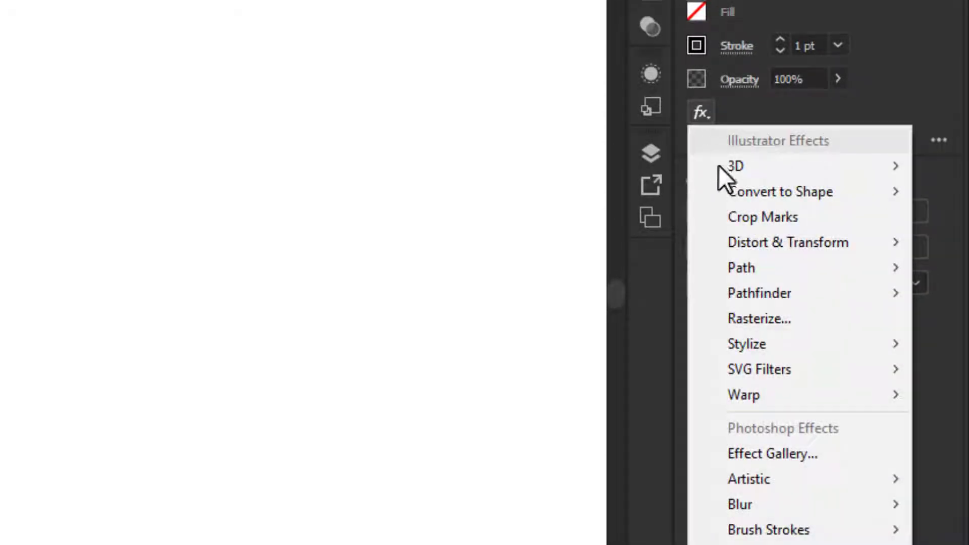
pyautogui.moveTo(720, 168)
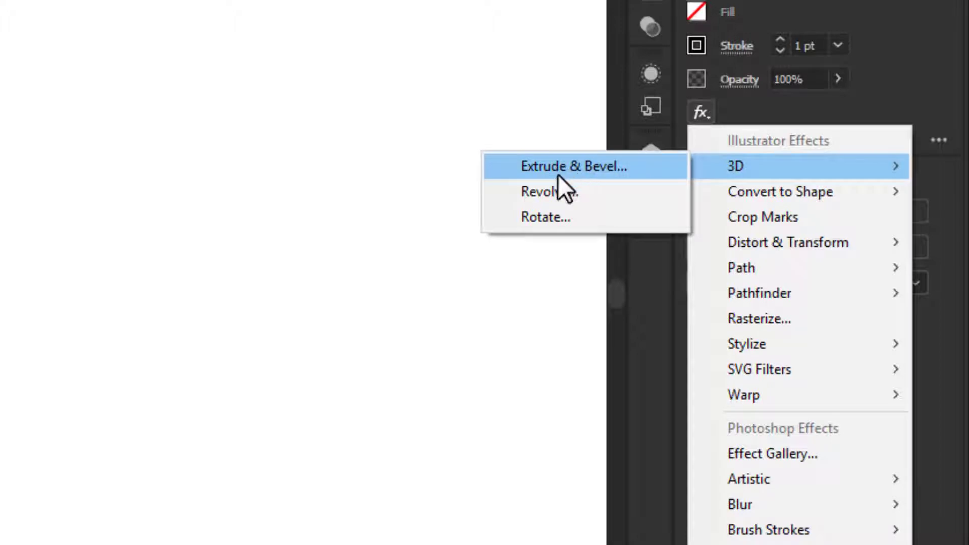
pyautogui.click(584, 196)
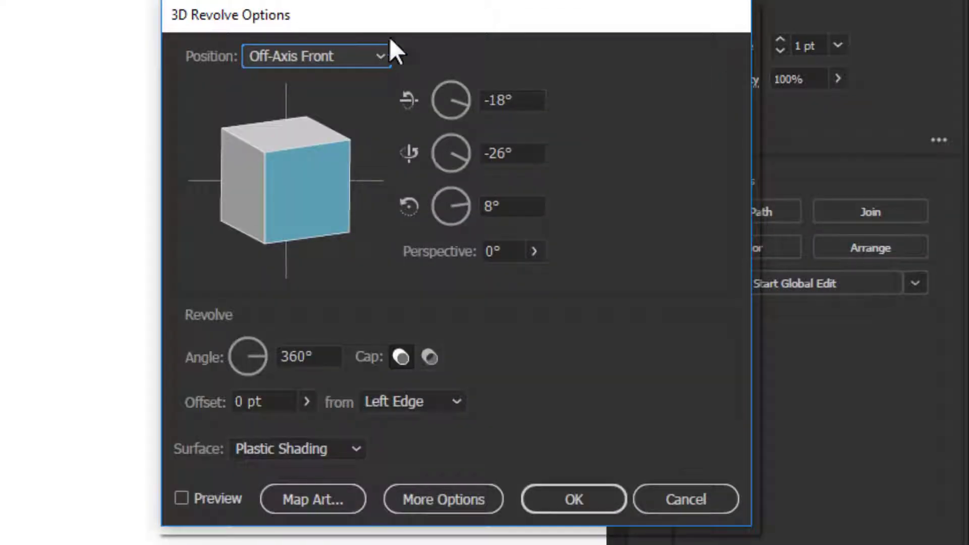
pyautogui.moveTo(388, 14); pyautogui.dragTo(441, 77)
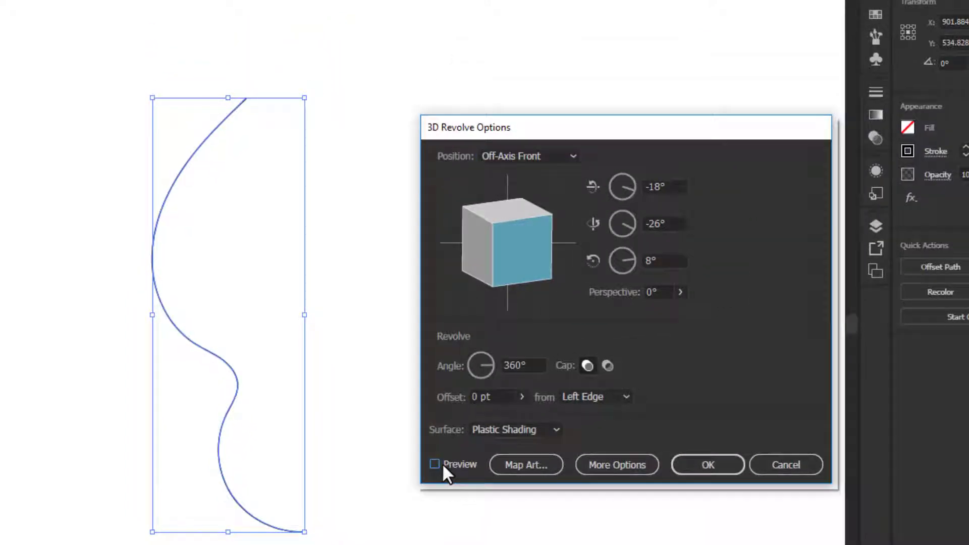
pyautogui.click(442, 463)
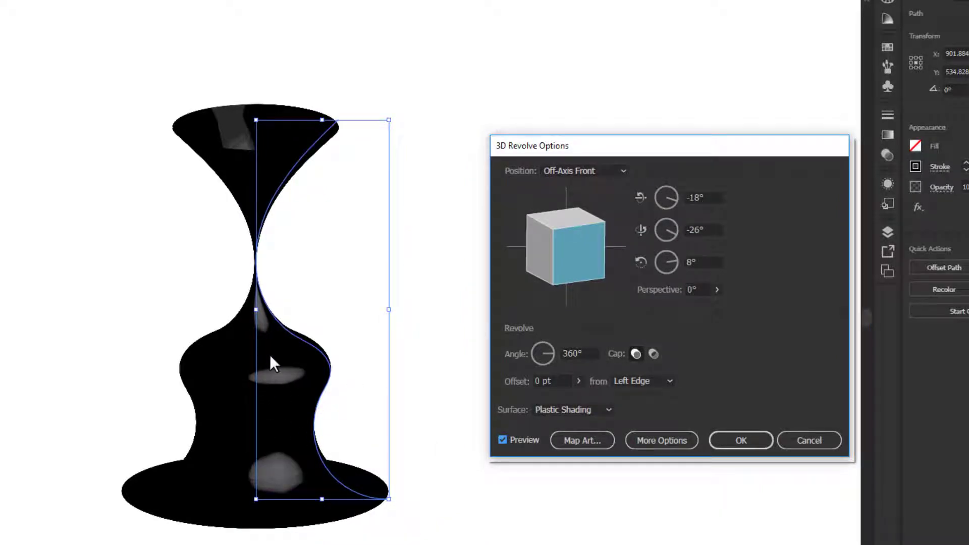
pyautogui.click(788, 440)
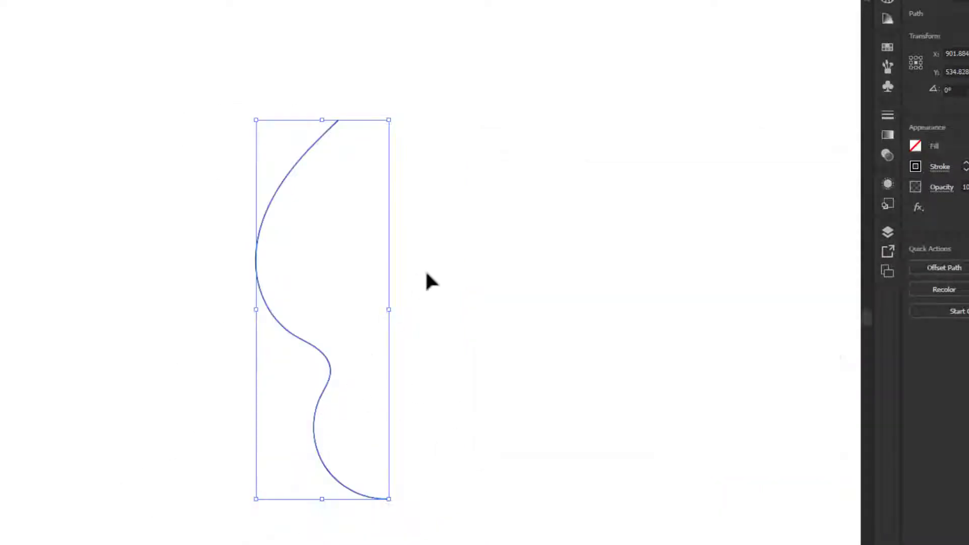
# - Give the profile curve a blue stroke using the C=85 M=50 Y=0 K=0 swatch, with no fill
pyautogui.moveTo(481, 229); pyautogui.dragTo(252, 377)
pyautogui.click(887, 46)
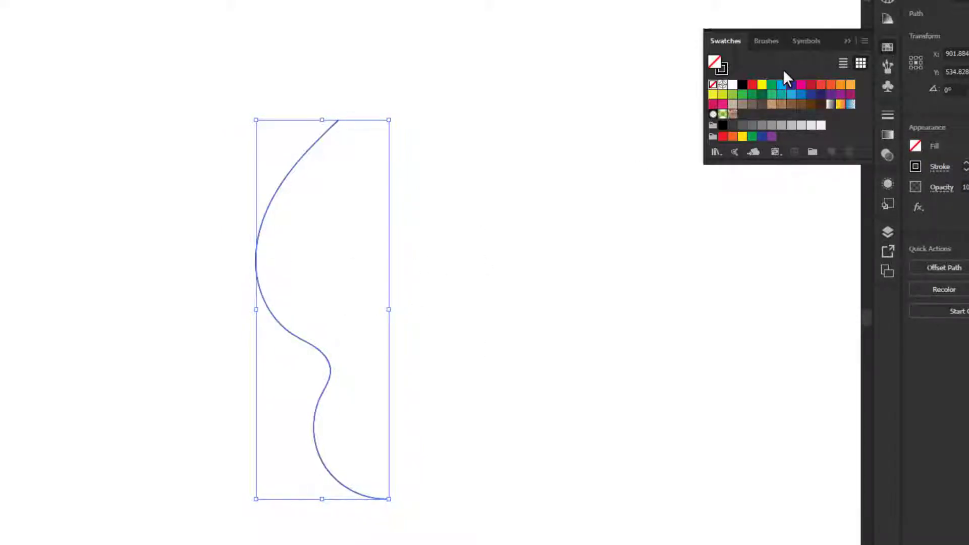
pyautogui.click(802, 94)
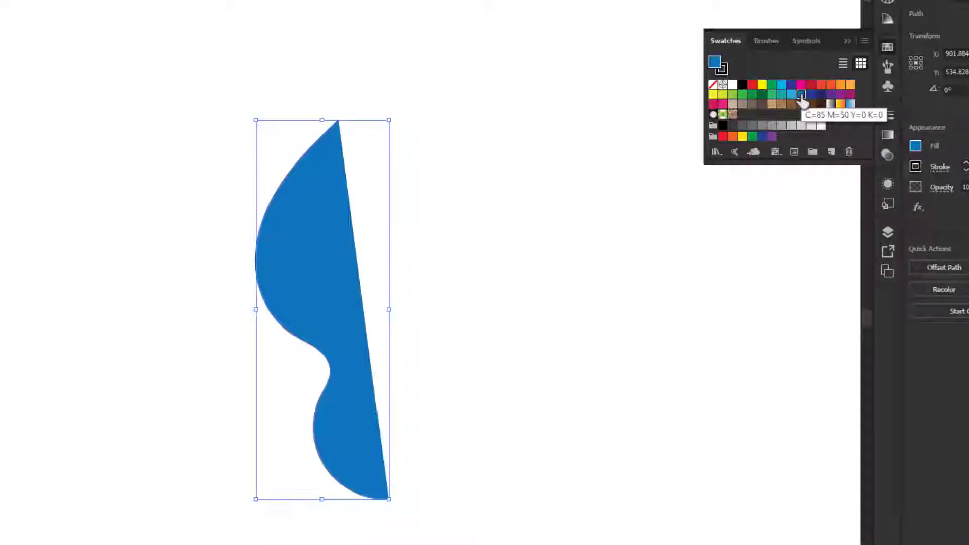
pyautogui.click(847, 41)
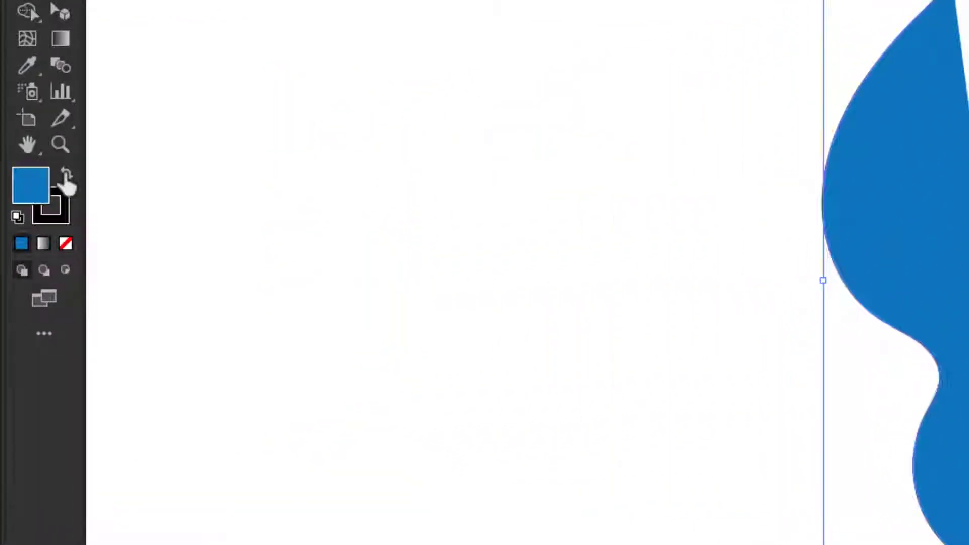
pyautogui.click(15, 229)
pyautogui.click(65, 244)
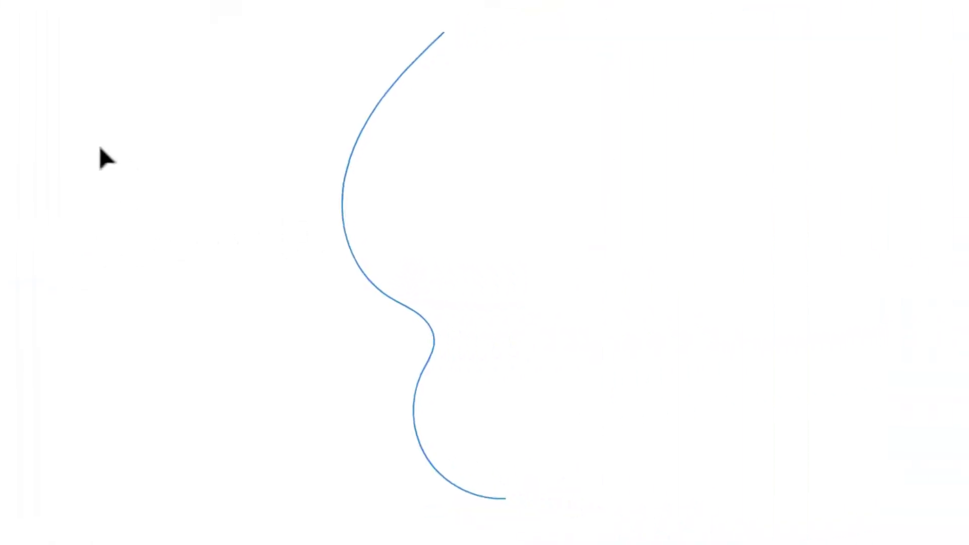
# - Select the blue profile curve and start a 3D Revolve effect on it with the preview turned on
pyautogui.moveTo(99, 147); pyautogui.dragTo(557, 237)
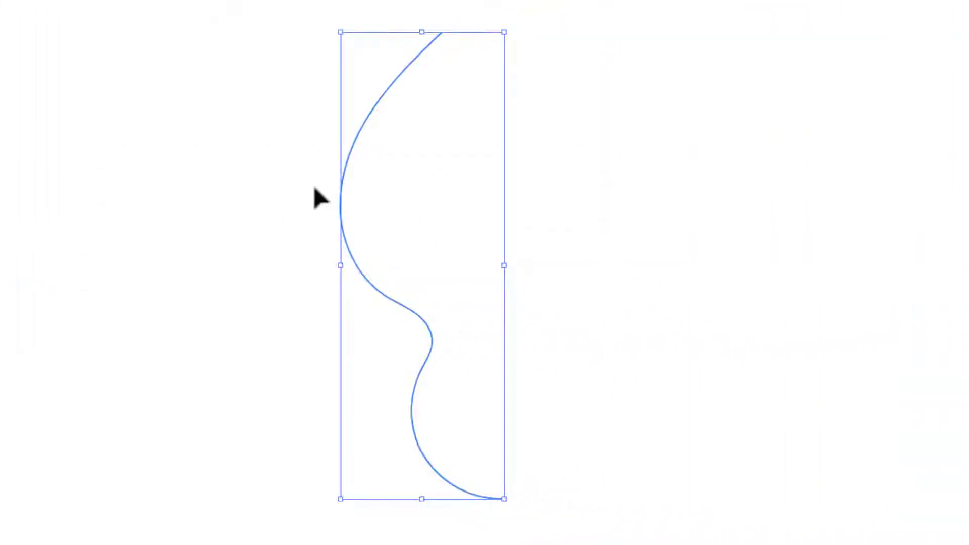
pyautogui.moveTo(314, 155); pyautogui.dragTo(415, 196)
pyautogui.click(937, 154)
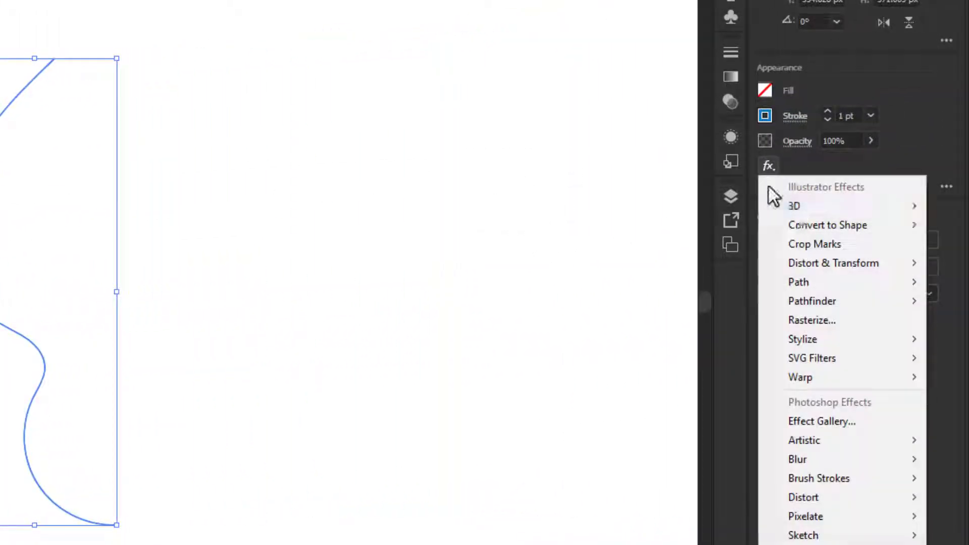
pyautogui.moveTo(793, 211)
pyautogui.click(680, 222)
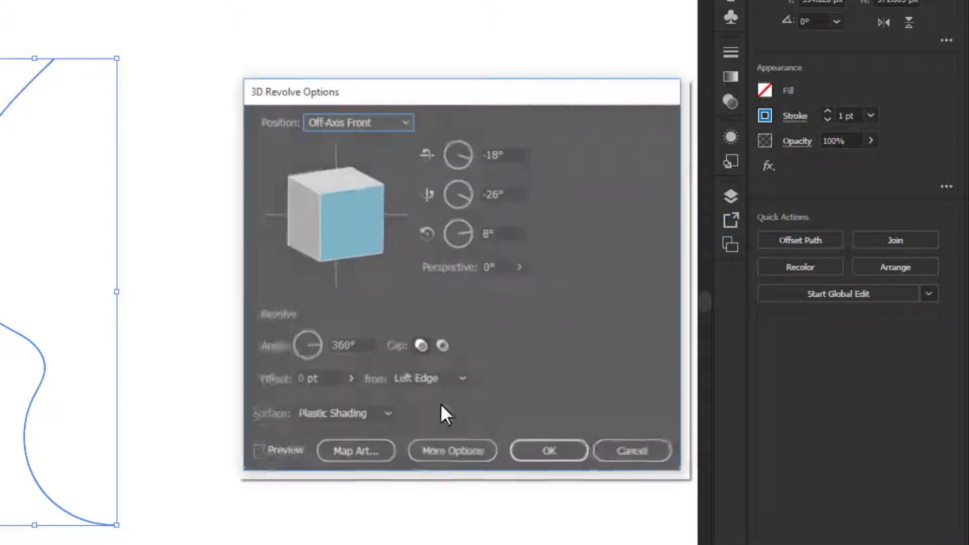
pyautogui.click(264, 450)
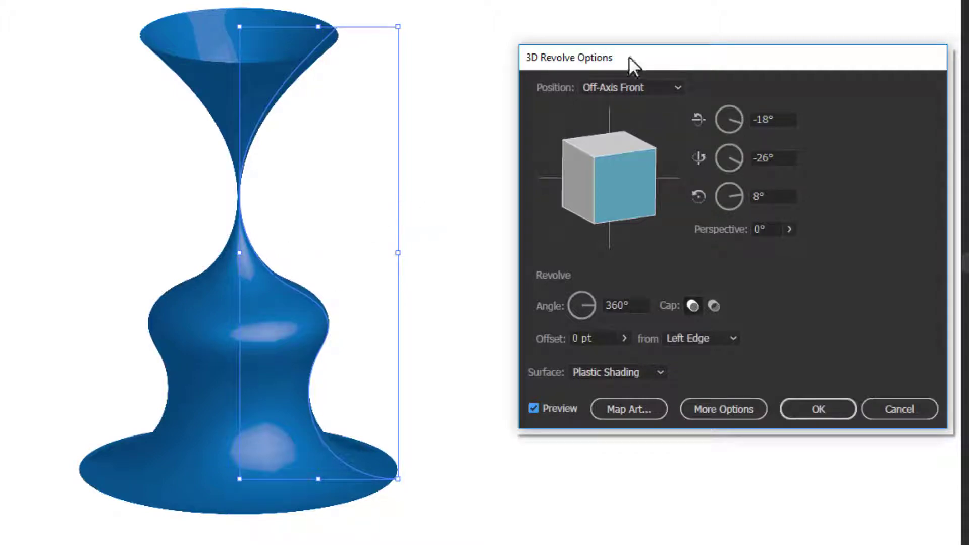
# - Reposition the 3D Revolve dialog clear of the vase and expand its additional lighting and shading options
pyautogui.moveTo(636, 56); pyautogui.dragTo(595, 22)
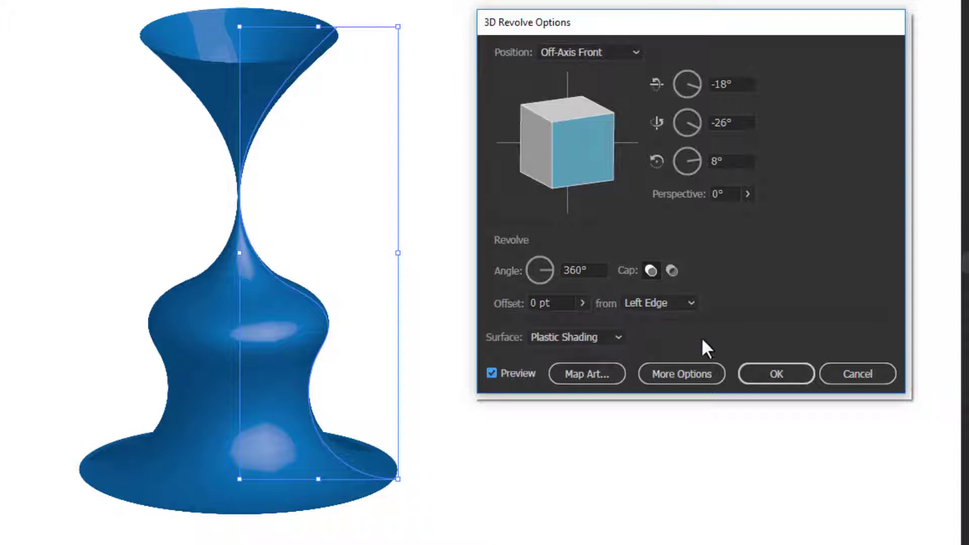
pyautogui.click(681, 373)
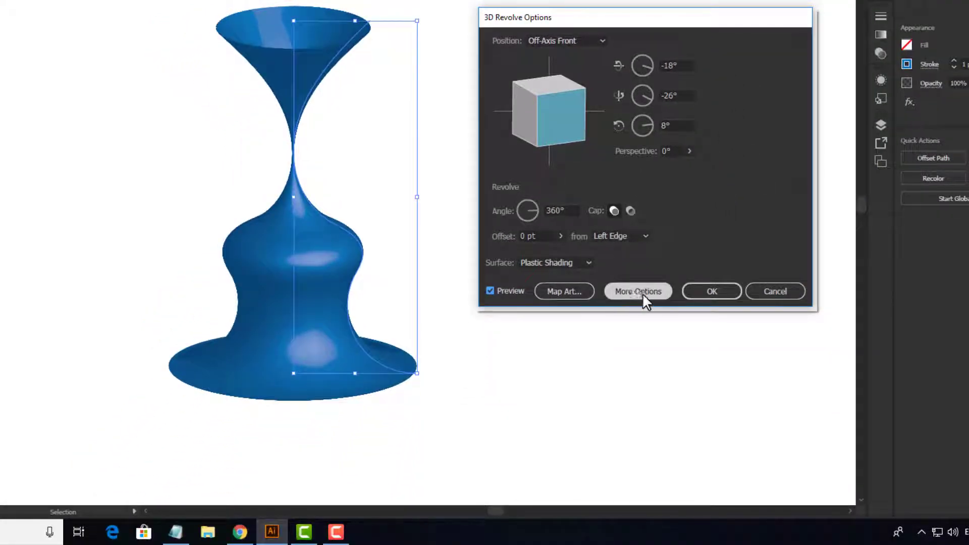
pyautogui.click(631, 292)
pyautogui.moveTo(618, 19); pyautogui.dragTo(594, 49)
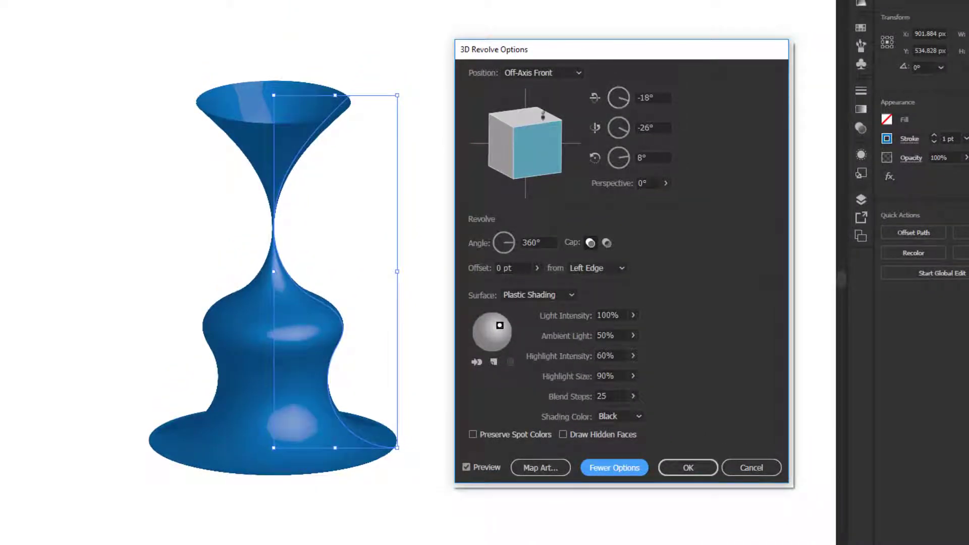
# - Rotate the revolved vase with the orientation cube to a custom rotation of -8°, -47° and -8°
pyautogui.click(526, 73)
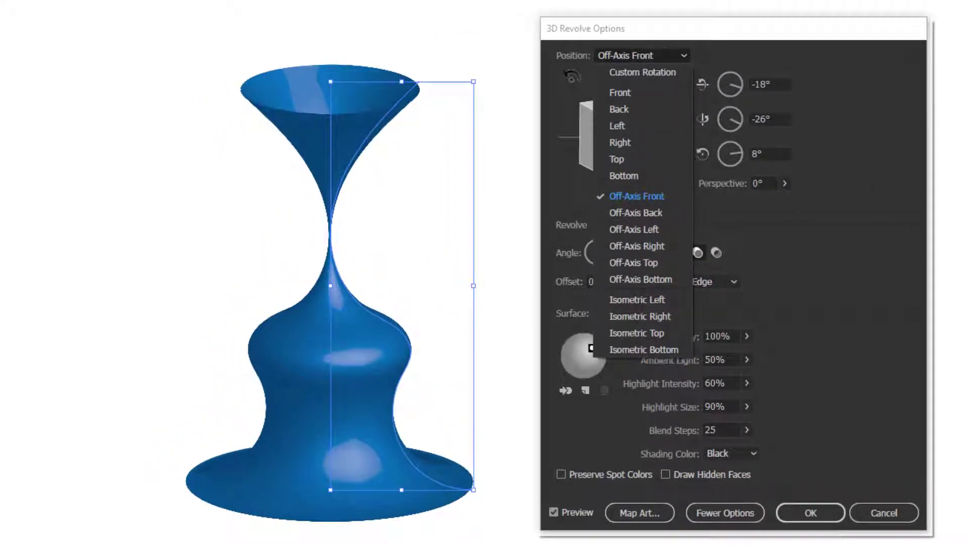
pyautogui.click(572, 77)
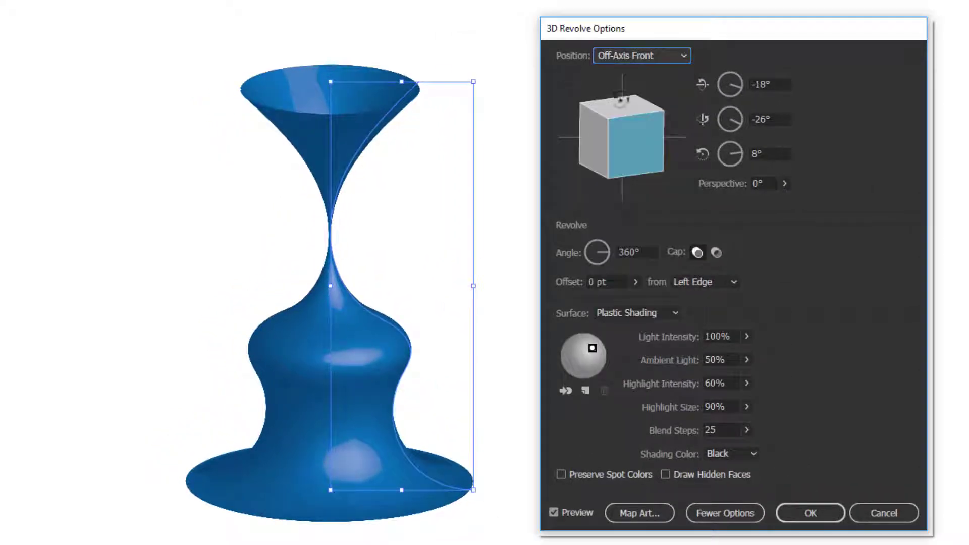
pyautogui.moveTo(623, 109)
pyautogui.mouseDown()
pyautogui.moveTo(640, 116)
pyautogui.moveTo(624, 114)
pyautogui.mouseUp()
pyautogui.click(643, 113)
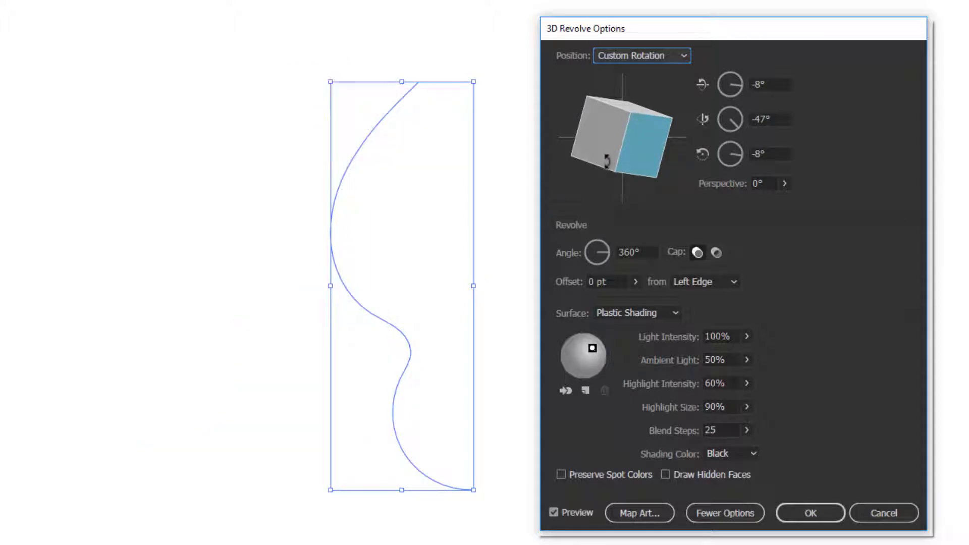
# - Reset the 3D Revolve options to discard the custom rotation
pyautogui.press('alt')
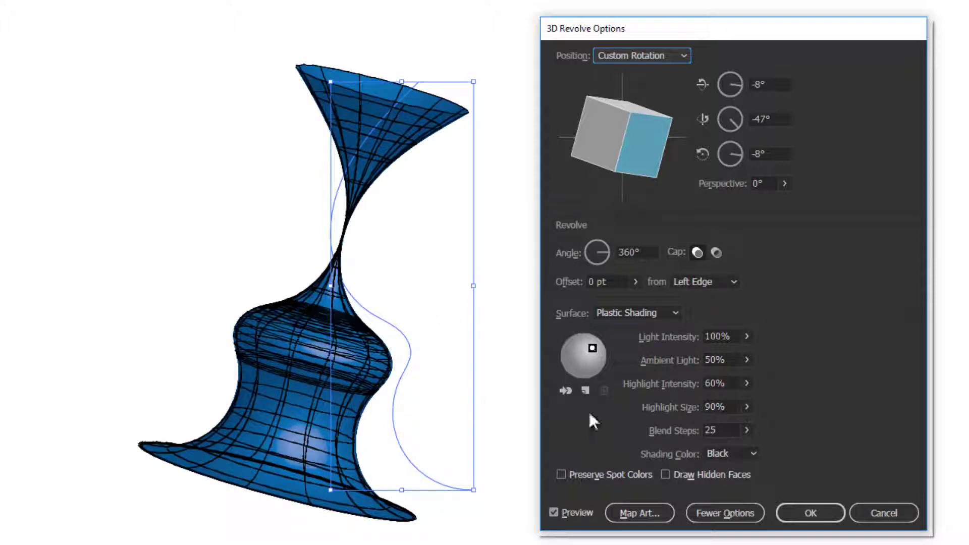
pyautogui.press('alt')
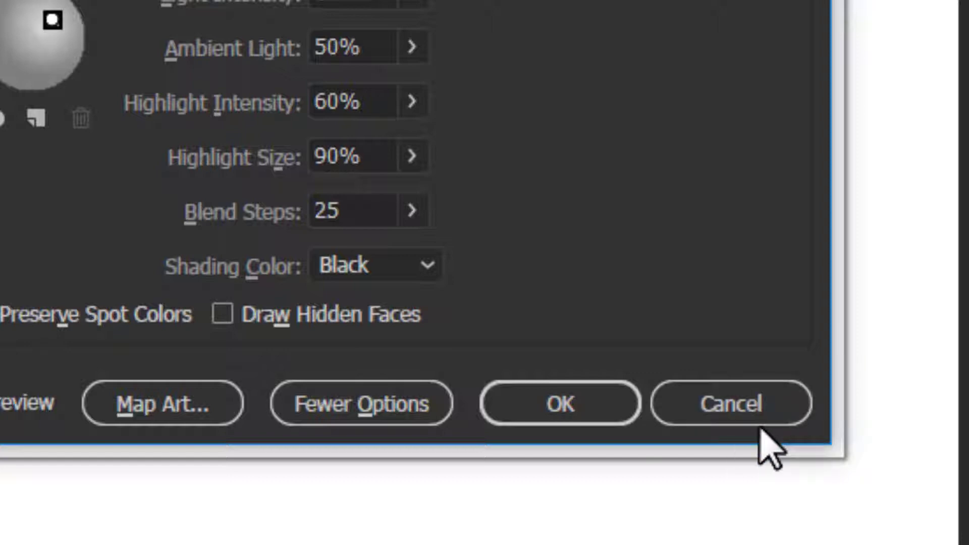
pyautogui.press('alt')
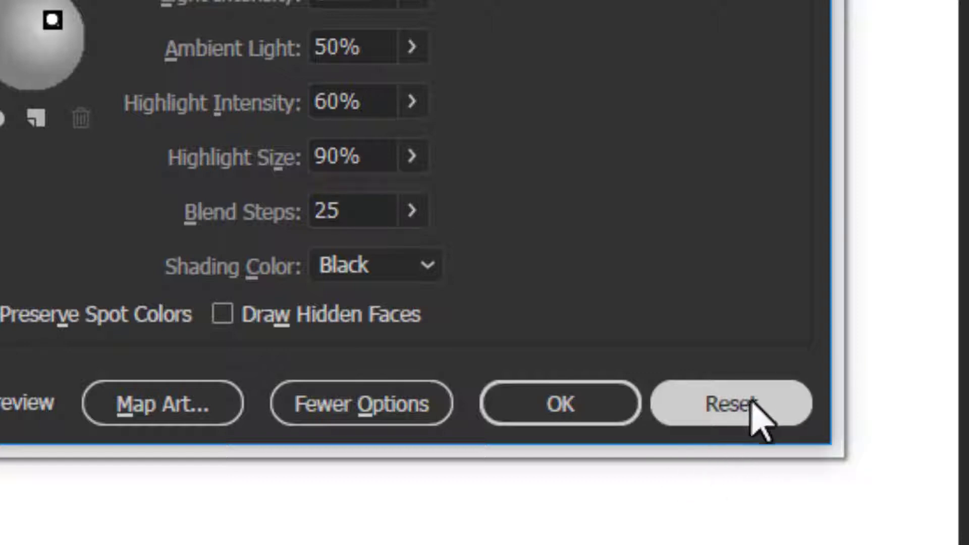
pyautogui.click(740, 406)
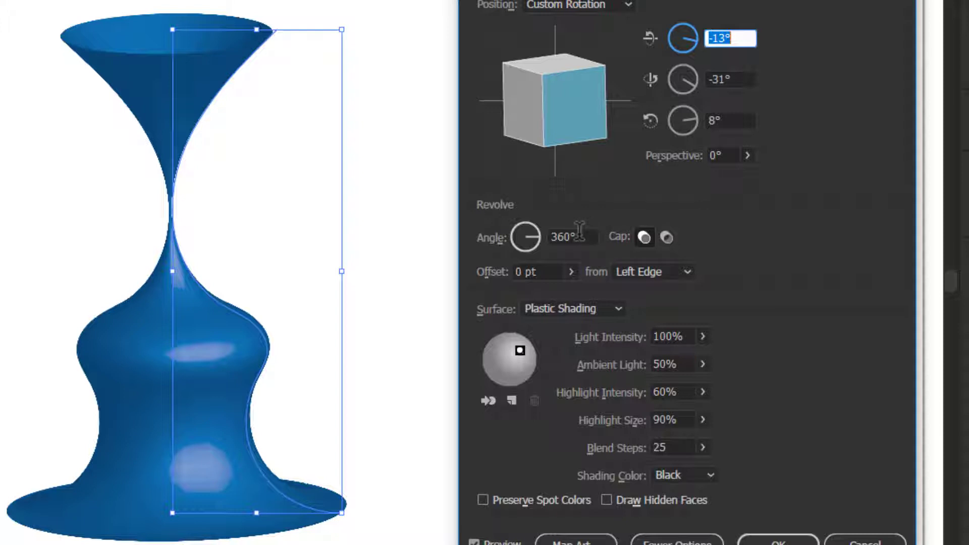
# - Try a revolve angle of 80° on the vase and set it back to 360°
pyautogui.click(580, 231)
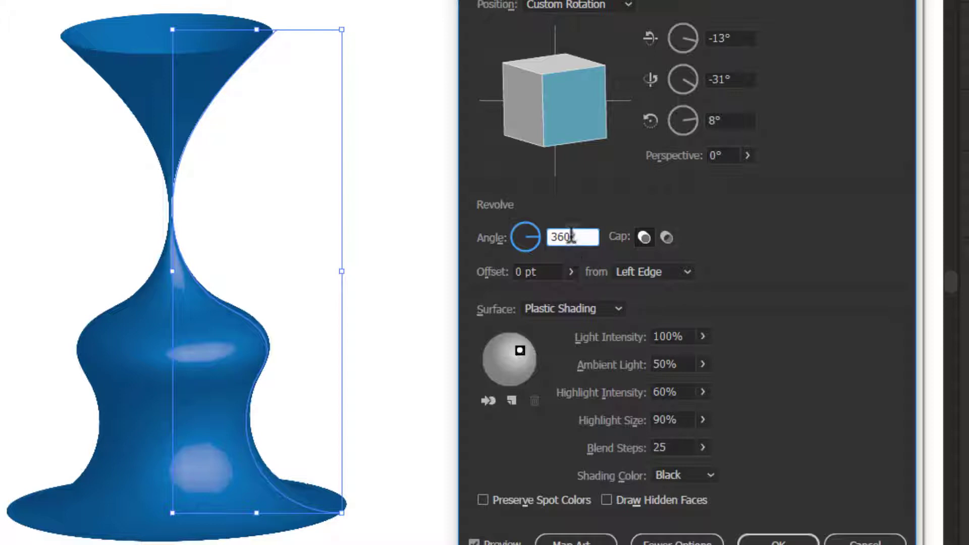
pyautogui.doubleClick(571, 235)
pyautogui.click(590, 237)
pyautogui.moveTo(590, 237); pyautogui.dragTo(462, 255)
pyautogui.write('36')
pyautogui.press('BackSpace')
pyautogui.press('BackSpace')
pyautogui.write('80')
pyautogui.click(559, 271)
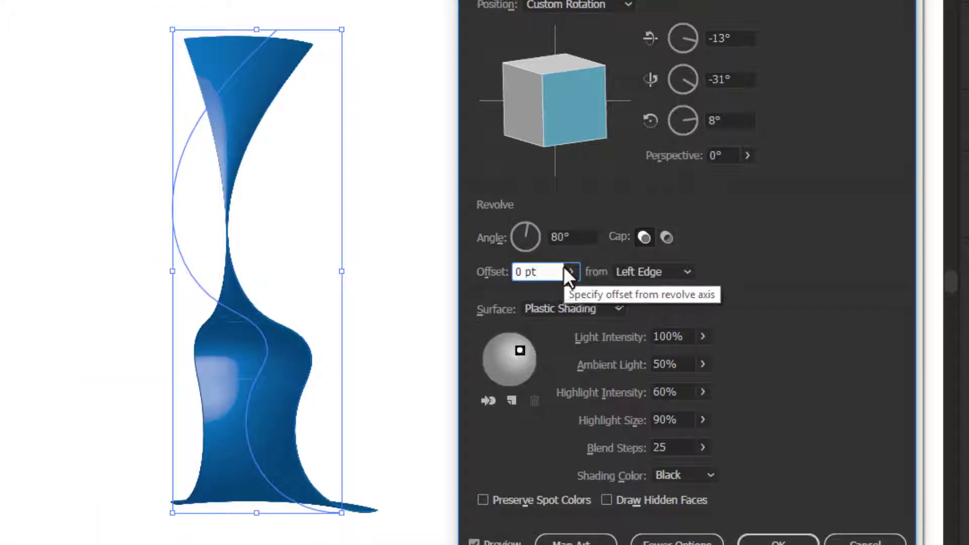
pyautogui.click(505, 237)
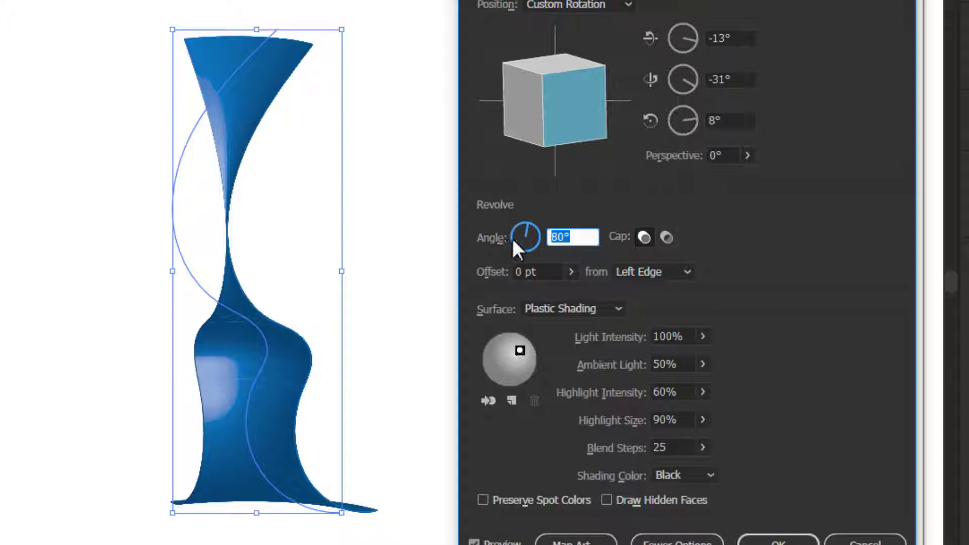
pyautogui.write('360')
# - Widen the vase by setting the offset from the revolve axis to 83 pt
pyautogui.click(543, 272)
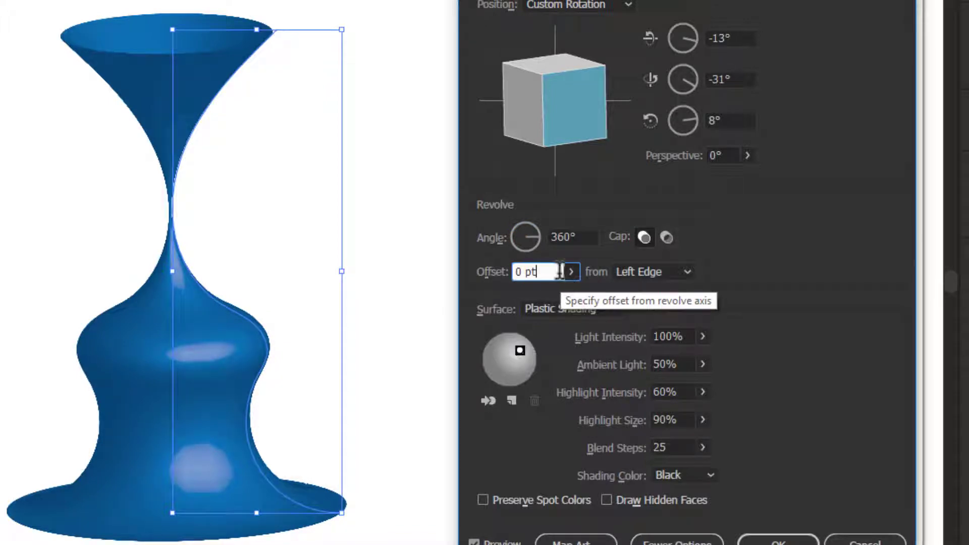
pyautogui.click(569, 273)
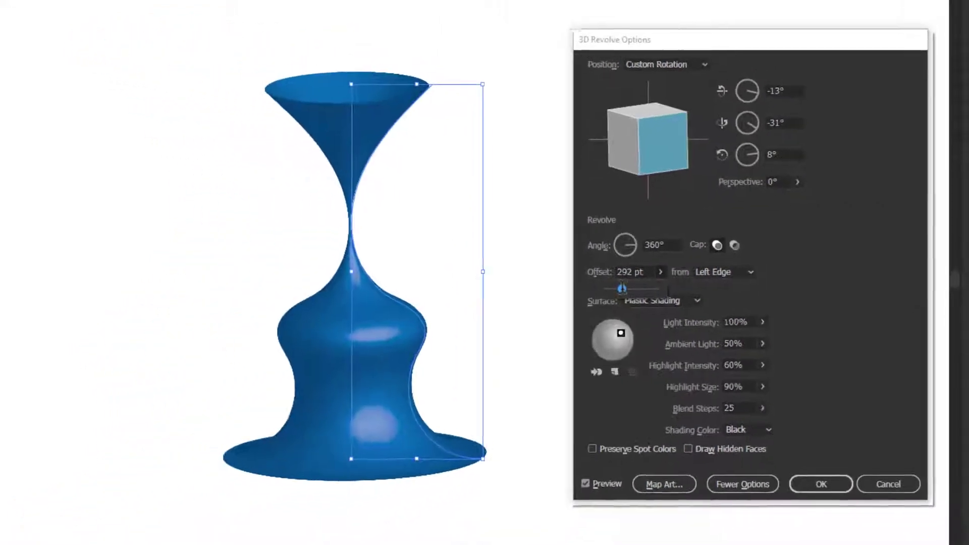
pyautogui.moveTo(616, 289); pyautogui.dragTo(631, 287)
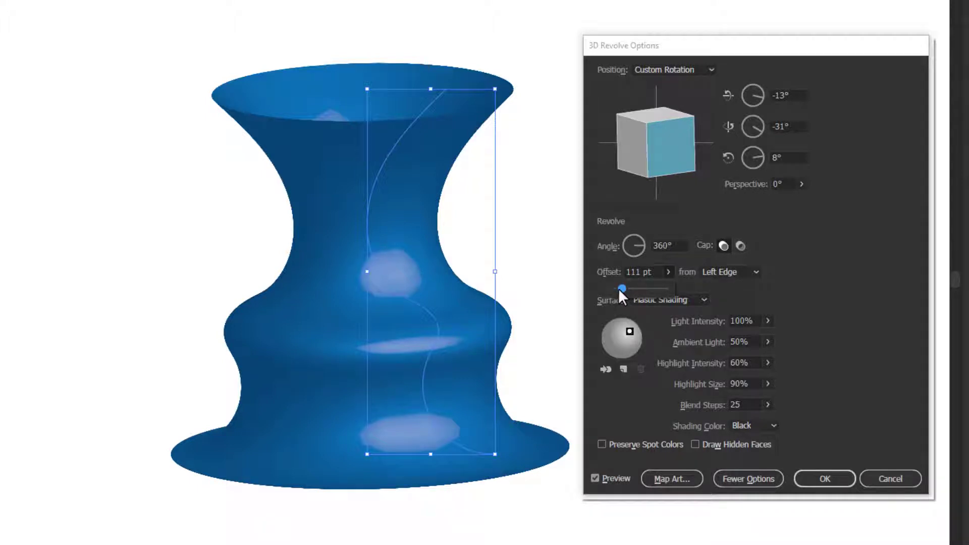
pyautogui.moveTo(618, 289); pyautogui.dragTo(616, 287)
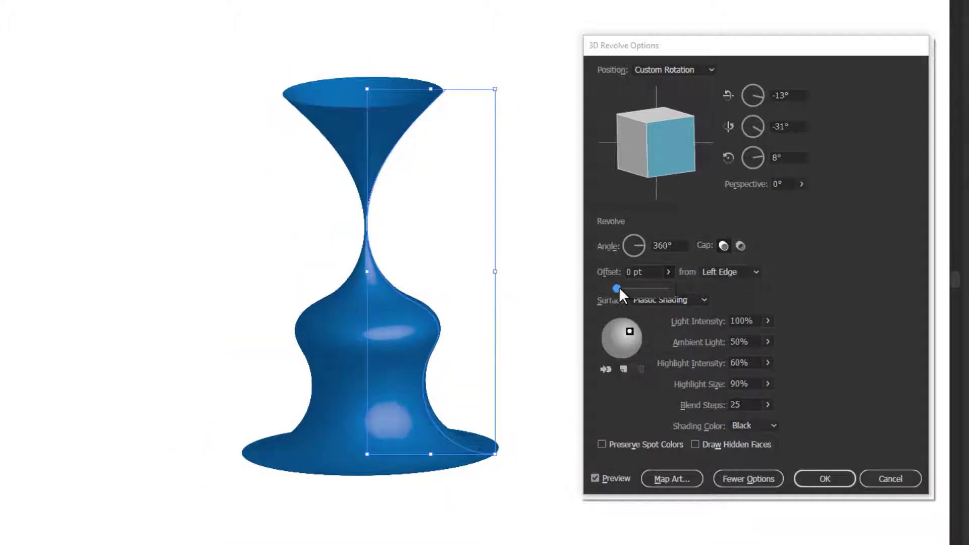
pyautogui.click(665, 289)
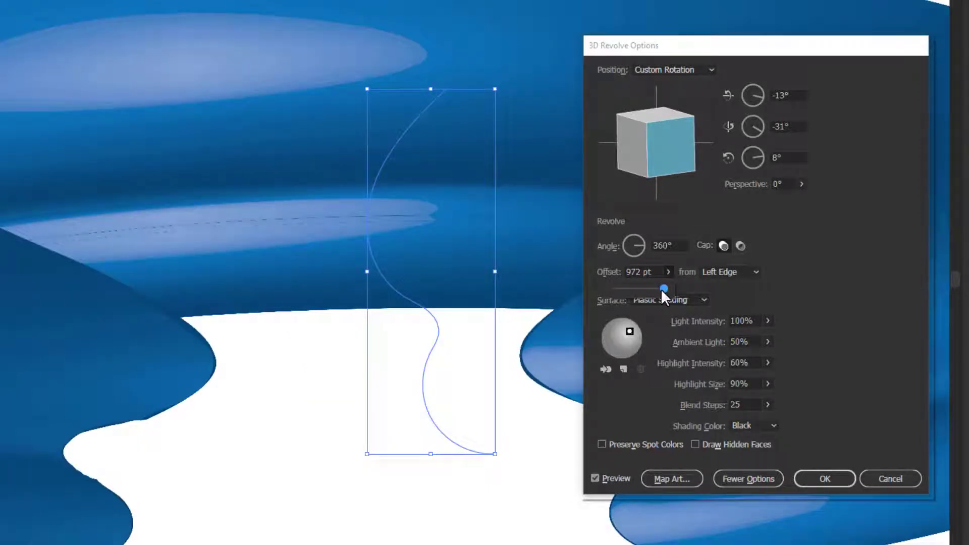
pyautogui.moveTo(661, 288); pyautogui.dragTo(654, 290)
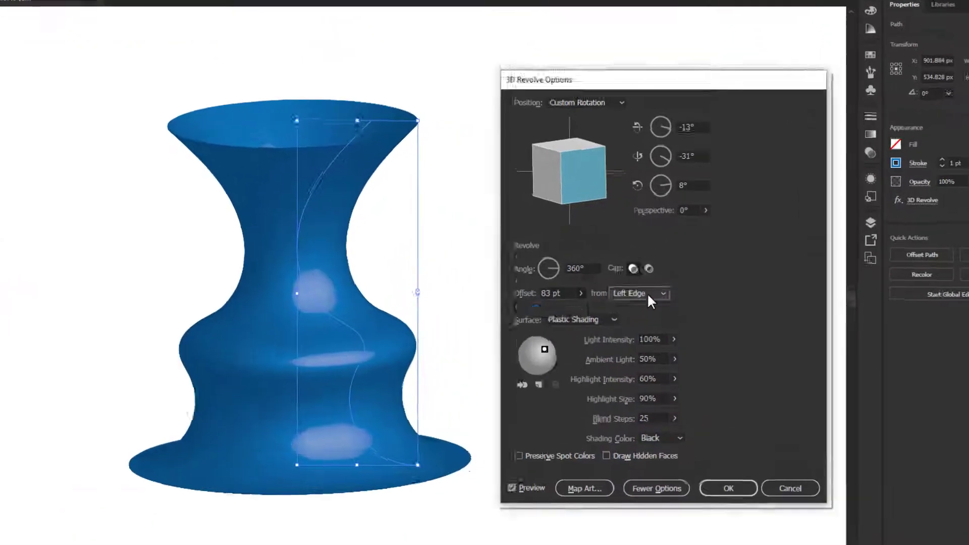
# - Try revolving the vase from the right edge, move the options dialog clear of it, and restore the left edge
pyautogui.click(654, 277)
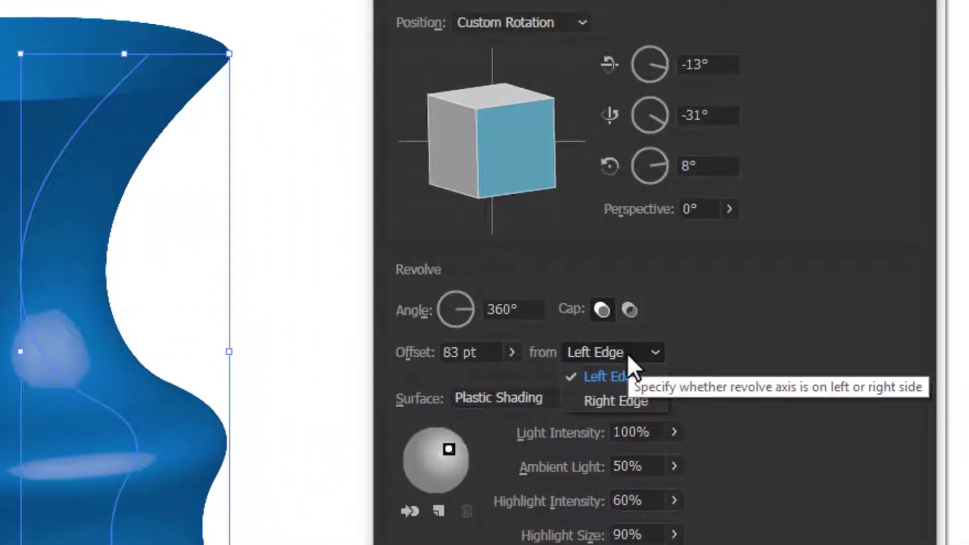
pyautogui.click(614, 400)
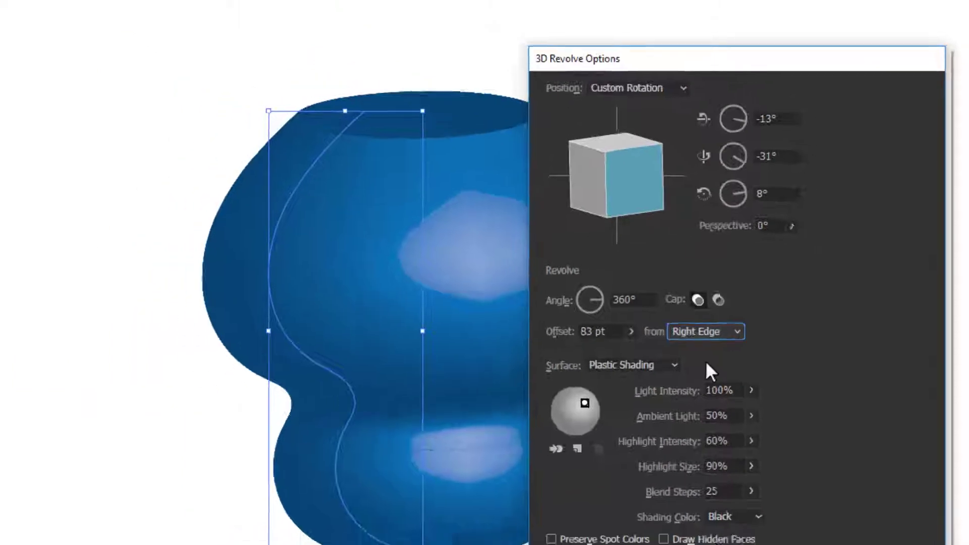
pyautogui.moveTo(732, 84); pyautogui.dragTo(883, 72)
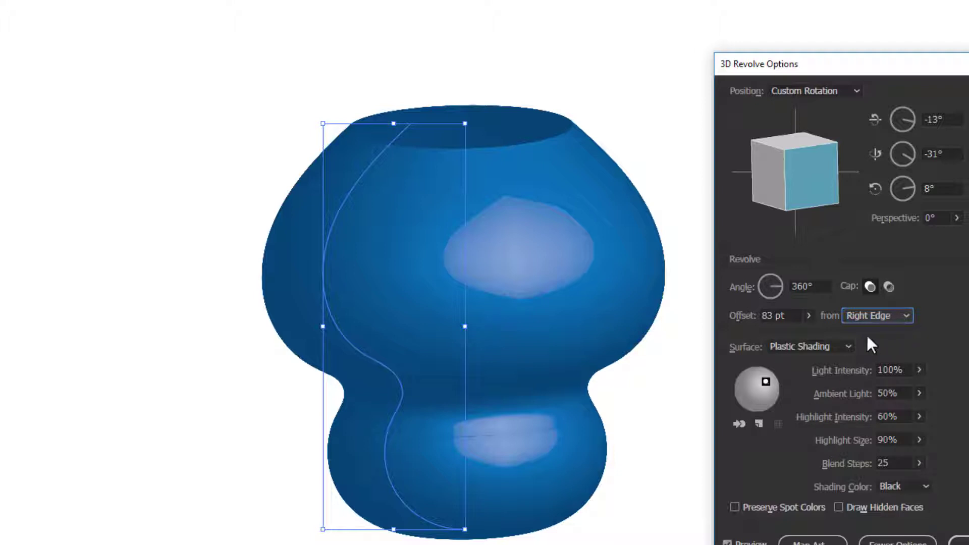
pyautogui.click(878, 316)
pyautogui.click(853, 329)
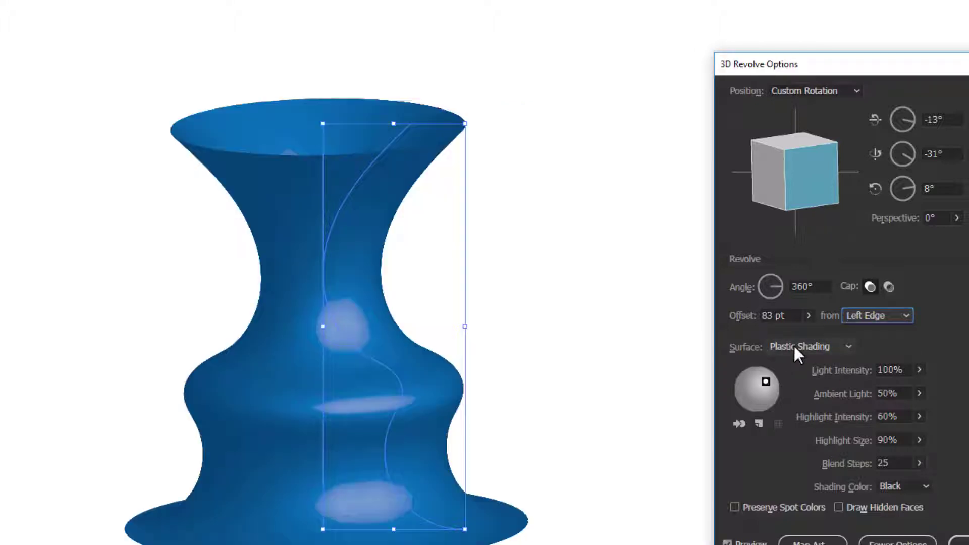
# - Keep the surface on Plastic Shading and move the light close to the centre of the lighting sphere
pyautogui.click(822, 349)
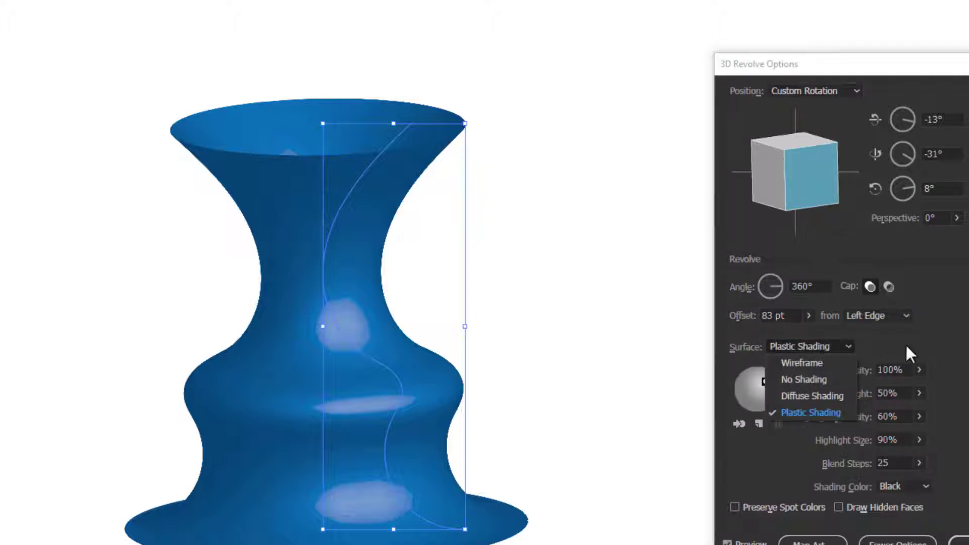
pyautogui.click(818, 342)
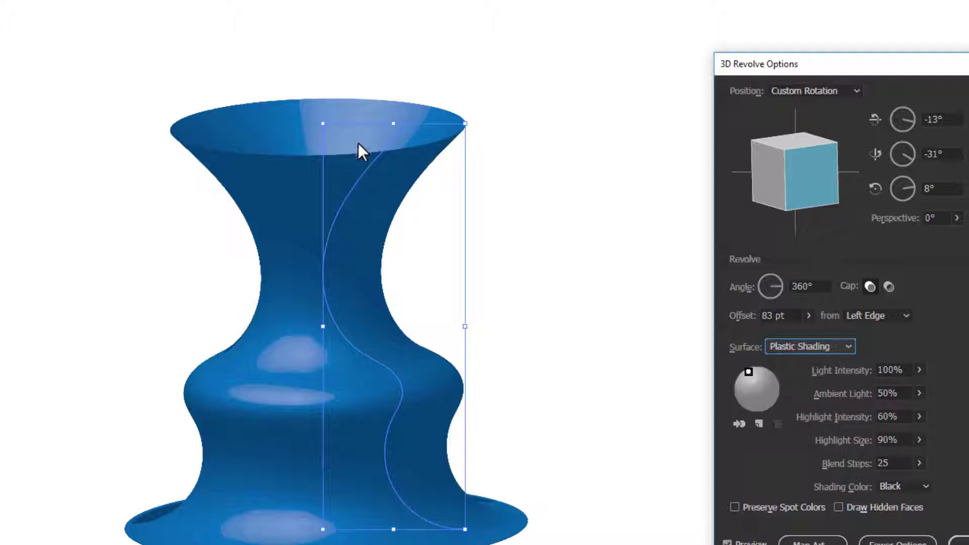
pyautogui.moveTo(748, 370)
pyautogui.mouseDown()
pyautogui.moveTo(773, 393)
pyautogui.moveTo(753, 384)
pyautogui.mouseUp()
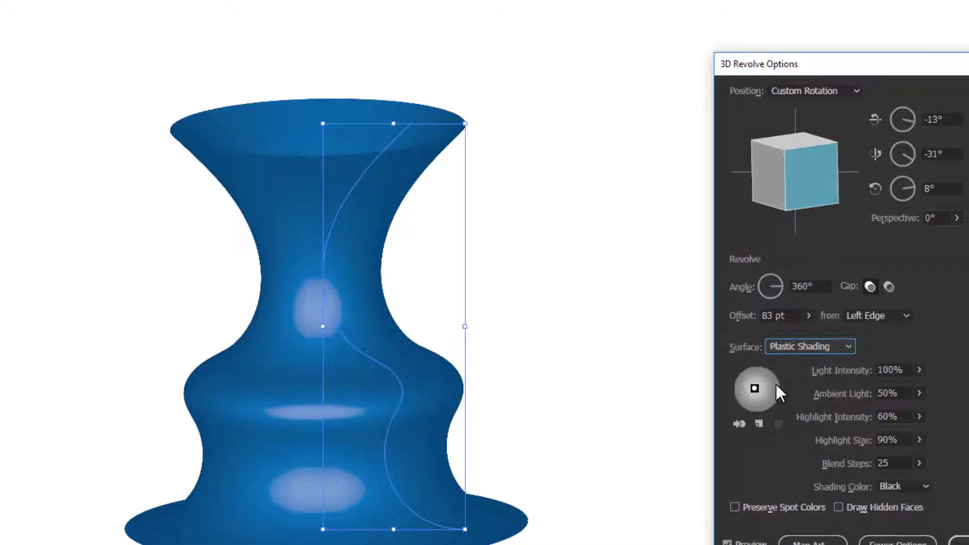
# - Try a second light on the lighting sphere, reposition it at the lower edge and delete it
pyautogui.click(759, 424)
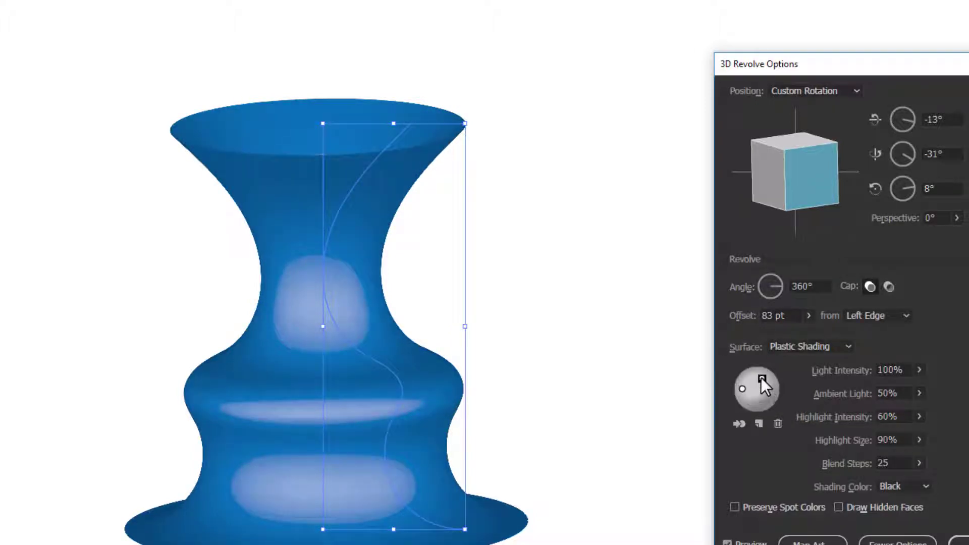
pyautogui.moveTo(743, 389); pyautogui.dragTo(772, 401)
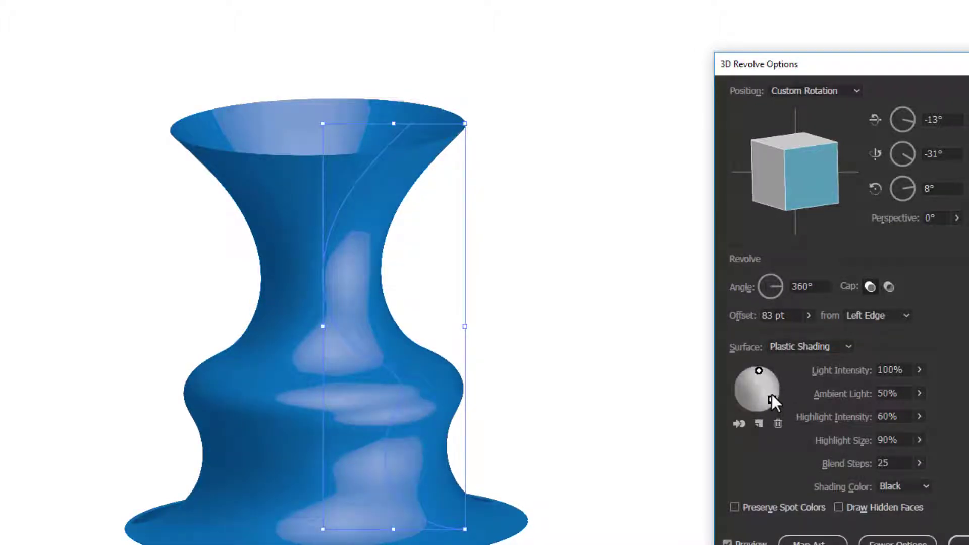
pyautogui.click(779, 423)
# - Move the remaining light near the centre of the lighting sphere, apply the 3D Revolve effect and deselect the vase
pyautogui.moveTo(759, 372); pyautogui.dragTo(762, 389)
pyautogui.moveTo(825, 71)
pyautogui.mouseDown()
pyautogui.moveTo(659, 89)
pyautogui.moveTo(681, 68)
pyautogui.mouseUp()
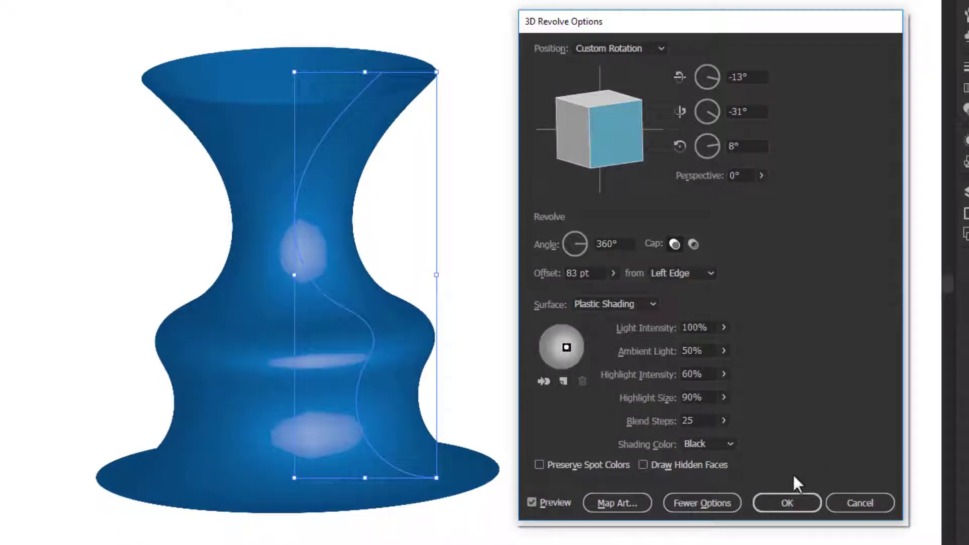
pyautogui.click(795, 505)
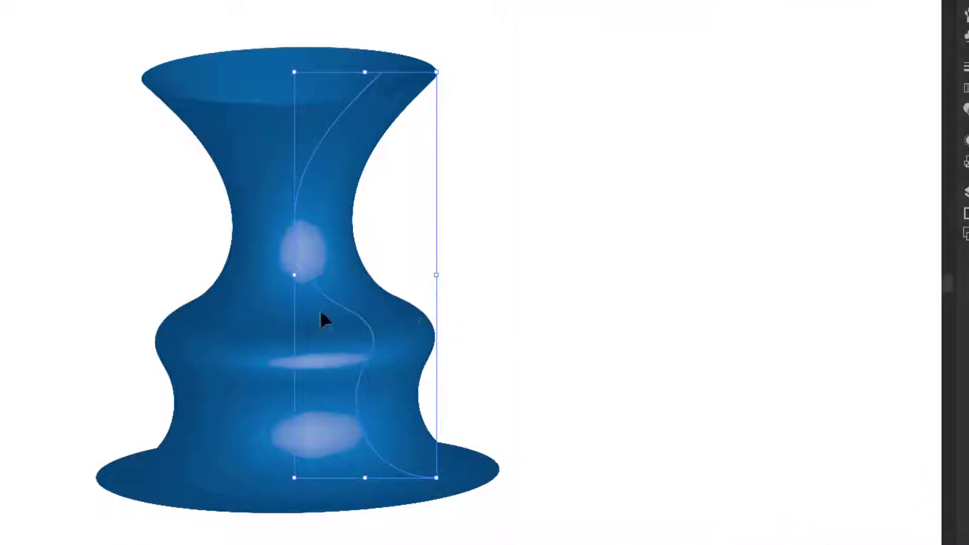
pyautogui.click(547, 252)
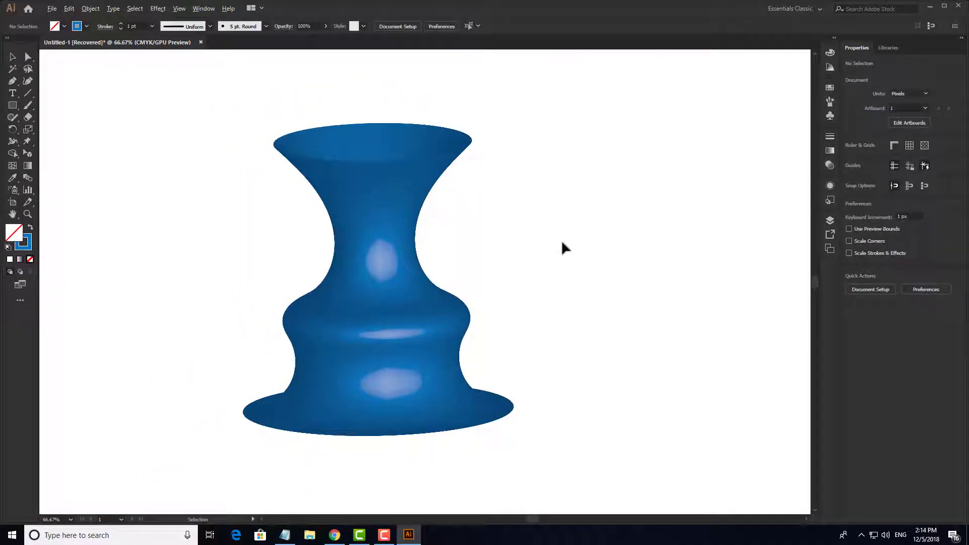
# - Move the revolved vase to the left side of the artboard and deselect it
pyautogui.scroll(-1, 561, 241)
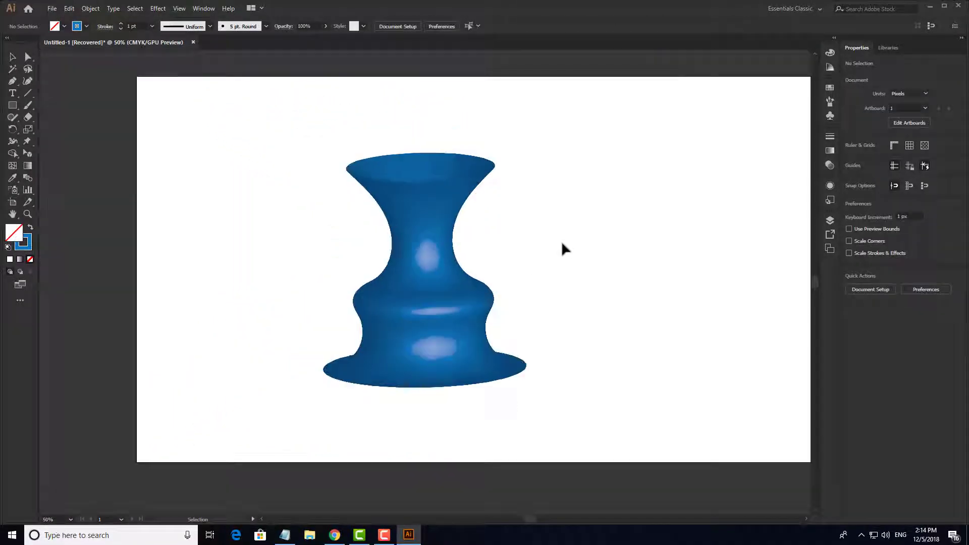
pyautogui.click(450, 318)
pyautogui.moveTo(447, 332); pyautogui.dragTo(281, 281)
pyautogui.moveTo(258, 242); pyautogui.dragTo(335, 259)
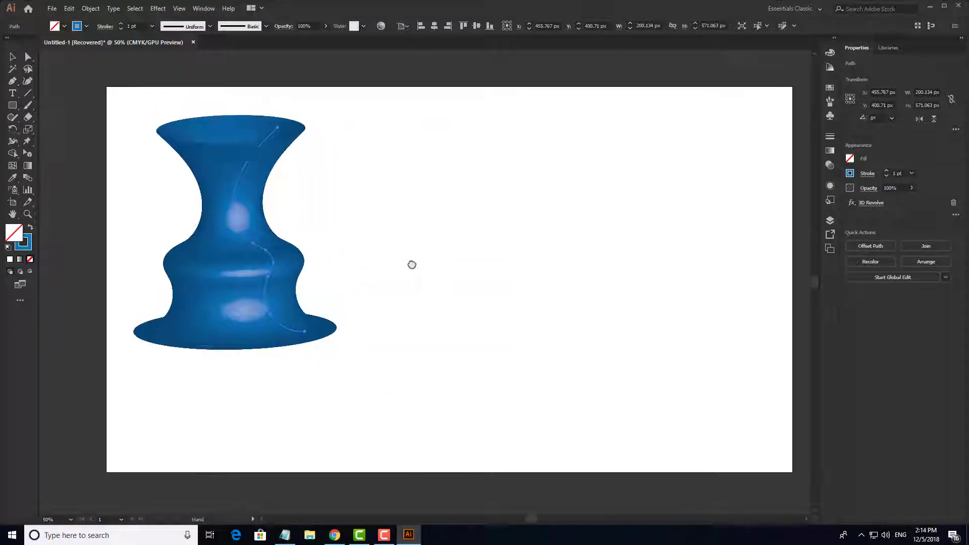
pyautogui.scroll(1, 428, 267)
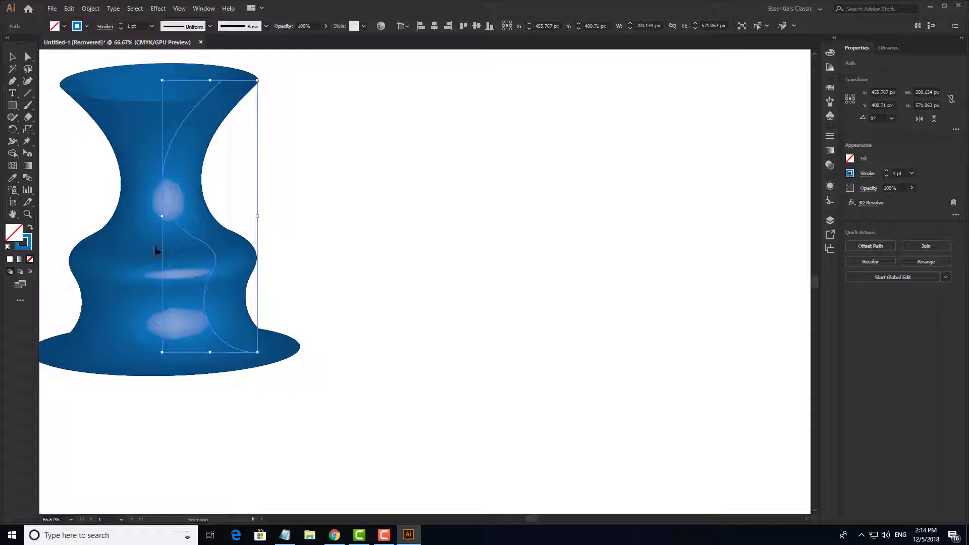
pyautogui.moveTo(210, 243); pyautogui.dragTo(306, 270)
pyautogui.click(384, 227)
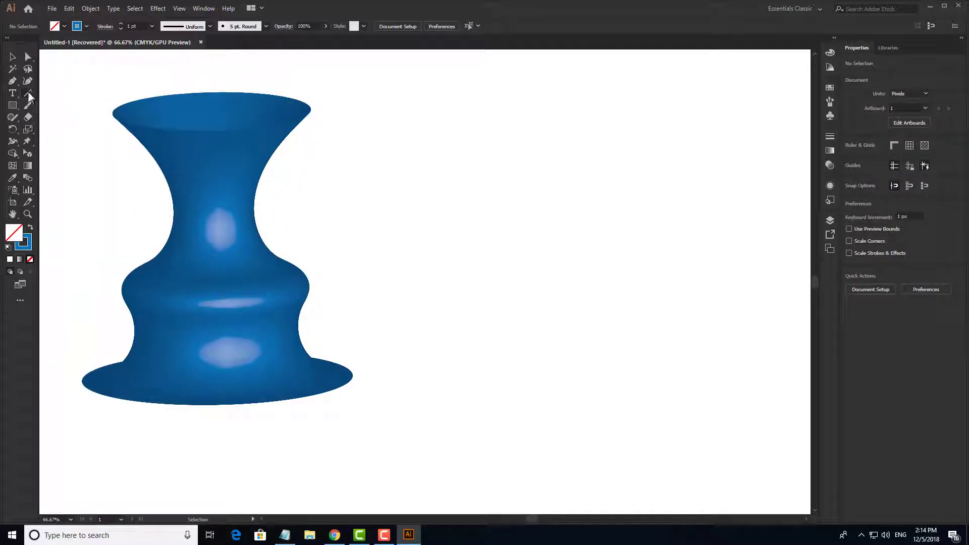
# - Draw a five-pointed star about 482 px wide and 458 px high to the right of the vase and deselect it
pyautogui.moveTo(13, 105); pyautogui.dragTo(47, 154)
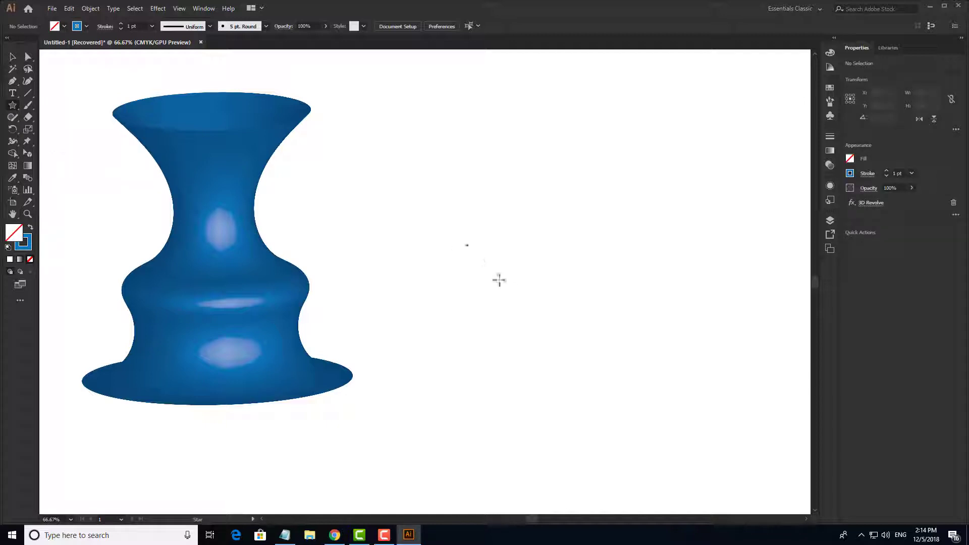
pyautogui.moveTo(511, 252); pyautogui.dragTo(571, 335)
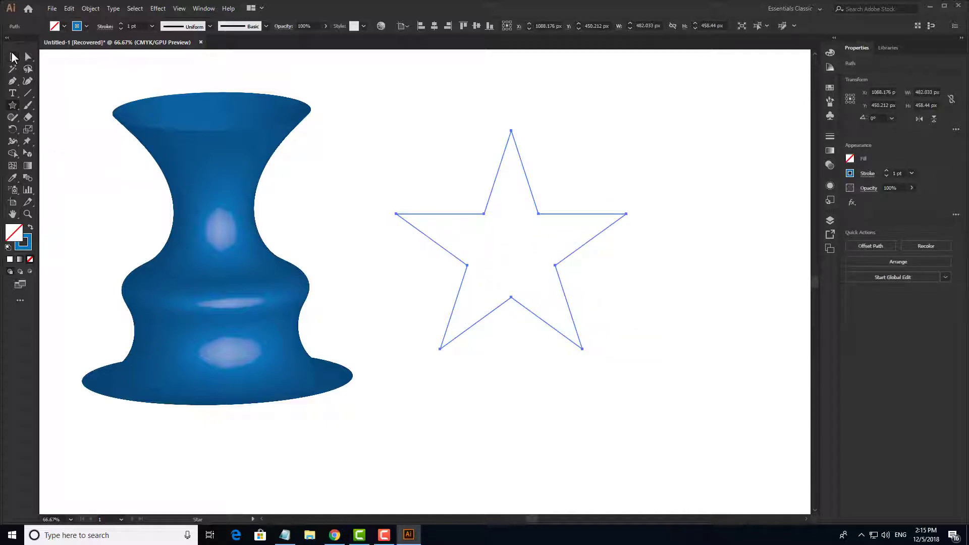
pyautogui.click(14, 57)
pyautogui.click(632, 183)
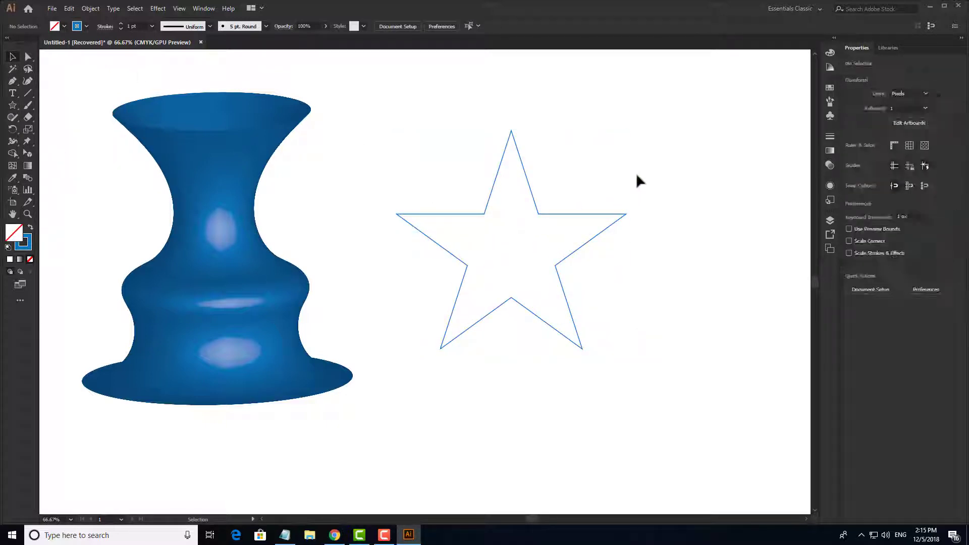
# - Delete the right edge of the star's top point and the horizontal edge of its right arm
pyautogui.press('a')
pyautogui.click(532, 192)
pyautogui.press('Delete')
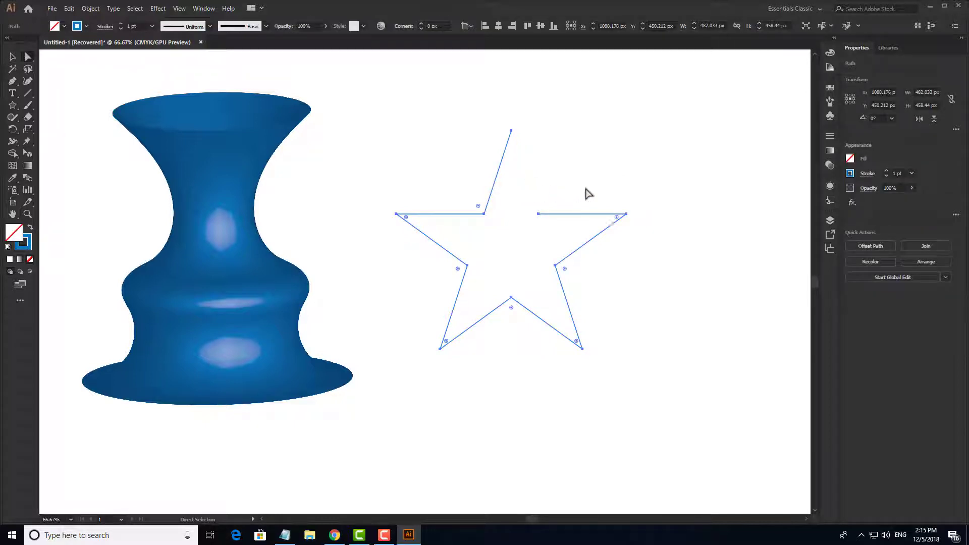
pyautogui.click(600, 215)
pyautogui.press('Delete')
pyautogui.click(588, 236)
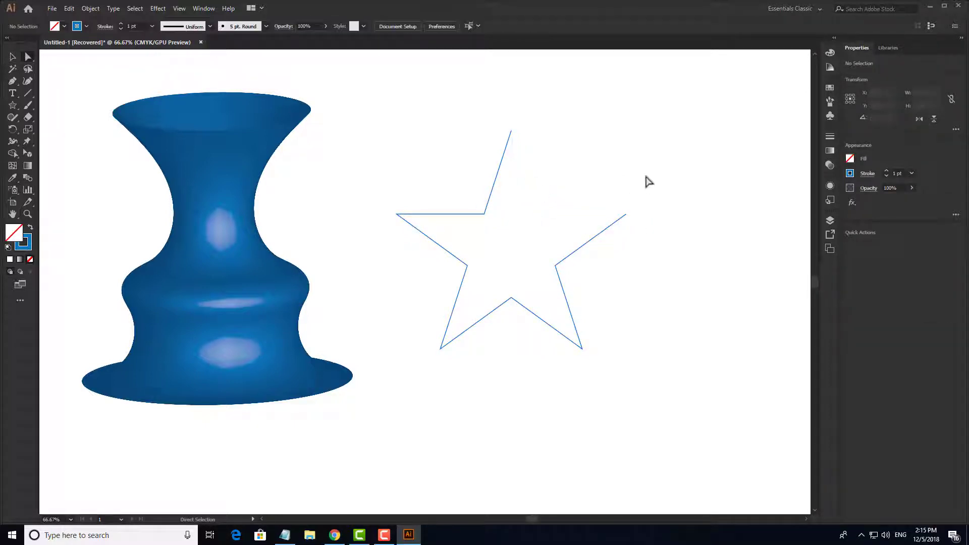
# - Delete the star's remaining right-half segments down to the bottom inner corner, leaving an open half-star path deselected
pyautogui.moveTo(644, 178); pyautogui.dragTo(552, 267)
pyautogui.press('Delete')
pyautogui.moveTo(568, 183); pyautogui.dragTo(540, 229)
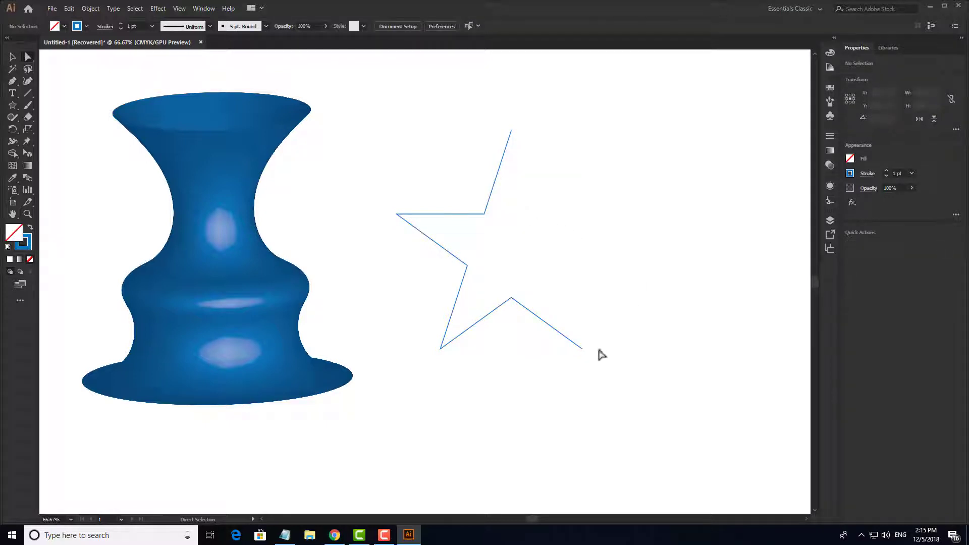
pyautogui.moveTo(599, 353); pyautogui.dragTo(580, 348)
pyautogui.press('Delete')
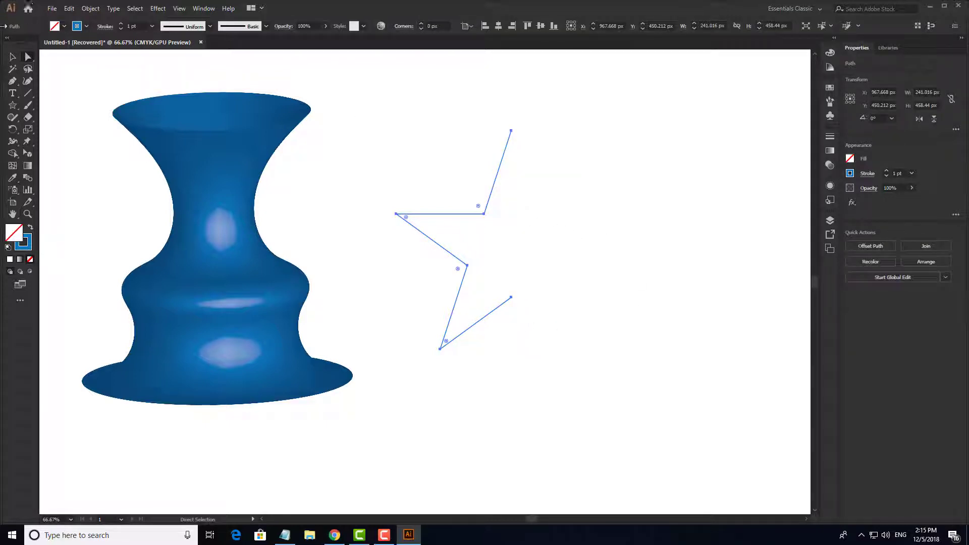
pyautogui.click(12, 56)
pyautogui.click(577, 186)
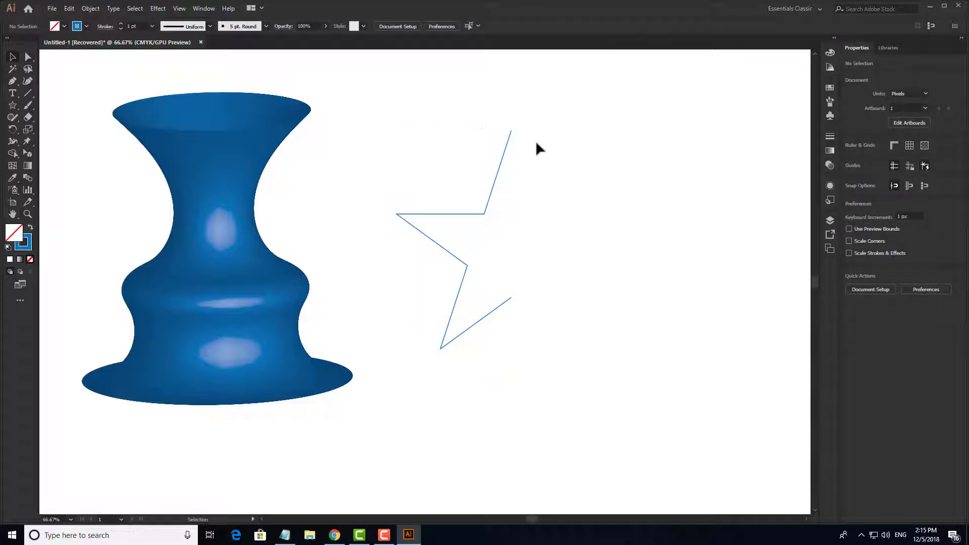
# - Apply a 3D Revolve effect to the open half-star path, previewing it with the default 360° angle and Left Edge axis
pyautogui.moveTo(541, 123); pyautogui.dragTo(434, 221)
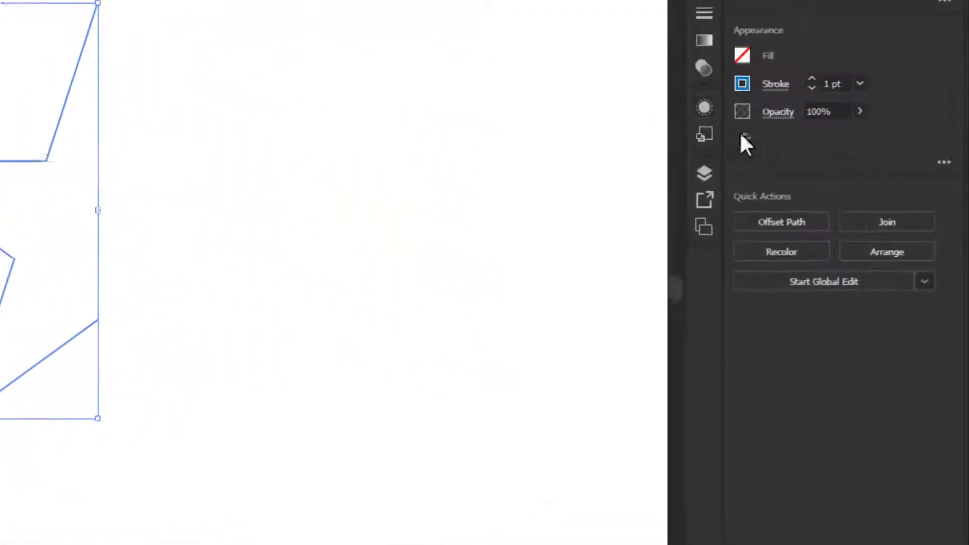
pyautogui.click(850, 202)
pyautogui.moveTo(762, 188)
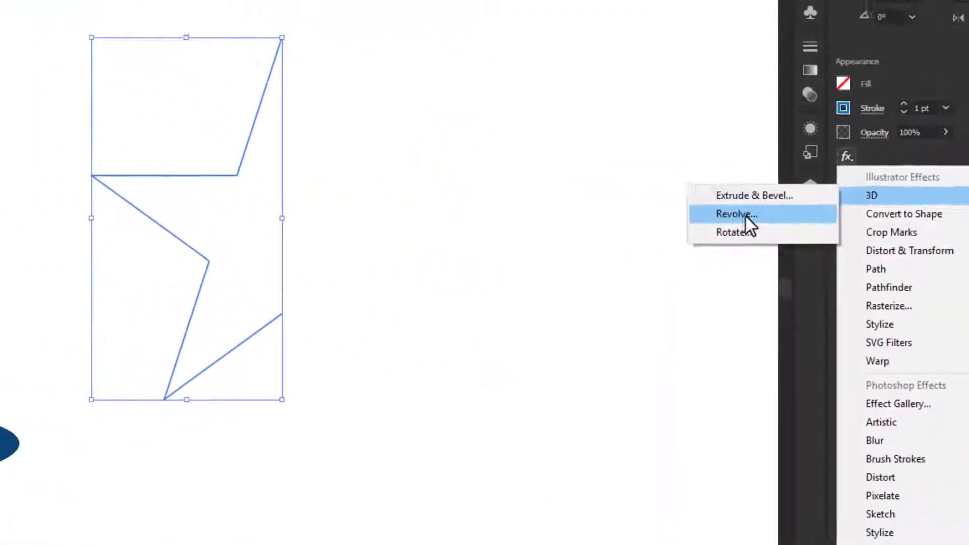
pyautogui.click(614, 203)
pyautogui.moveTo(561, 29); pyautogui.dragTo(693, 10)
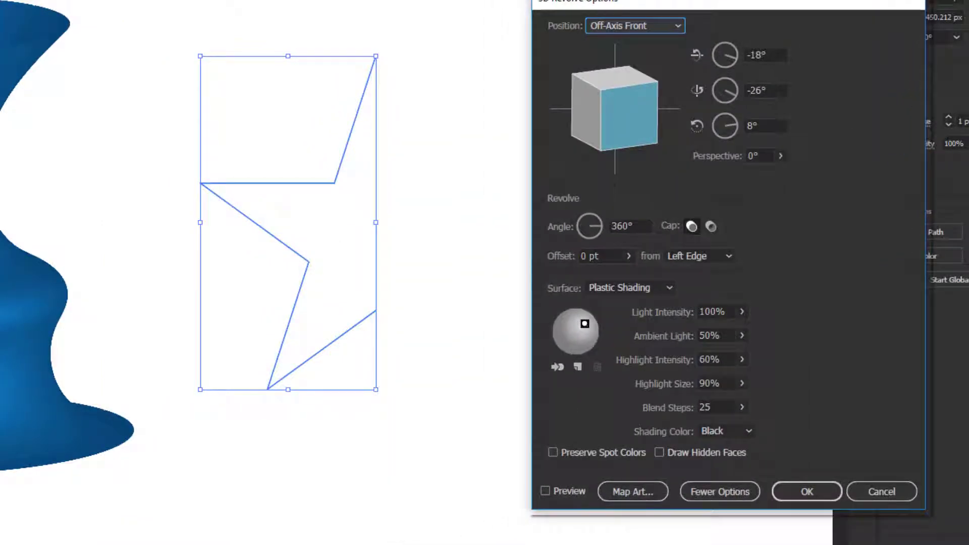
pyautogui.click(556, 492)
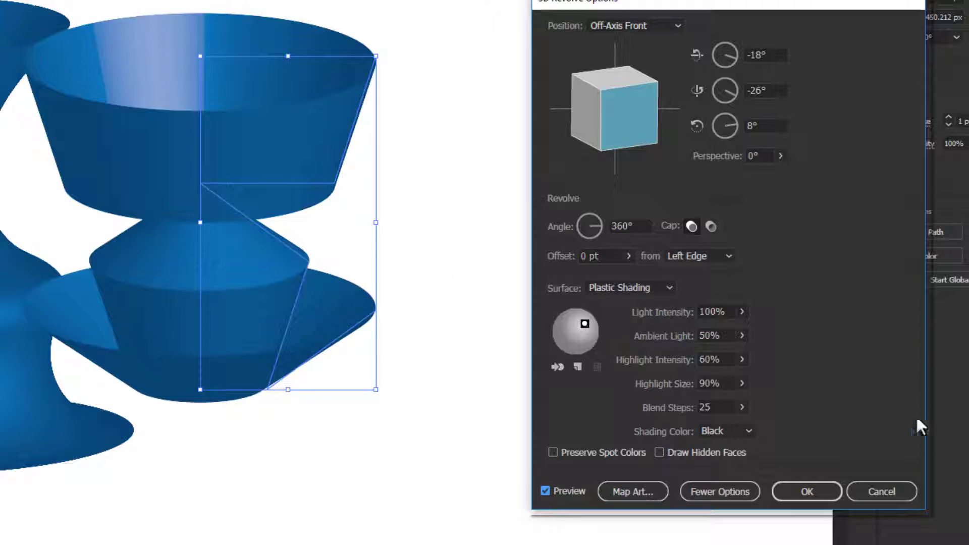
pyautogui.click(824, 485)
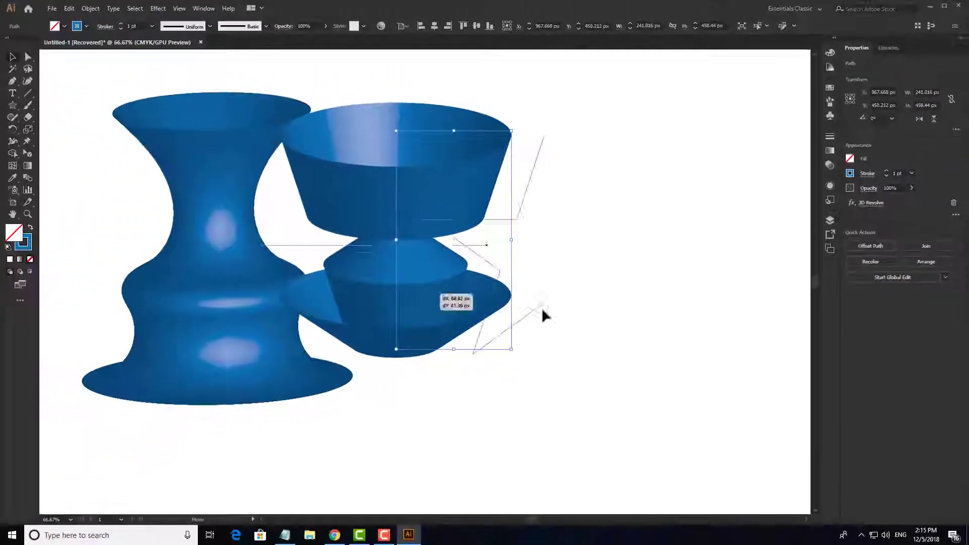
# - Move the revolved star object clear of the vase to about X 1240 px, Y 474 px and deselect it
pyautogui.moveTo(595, 310); pyautogui.dragTo(549, 293)
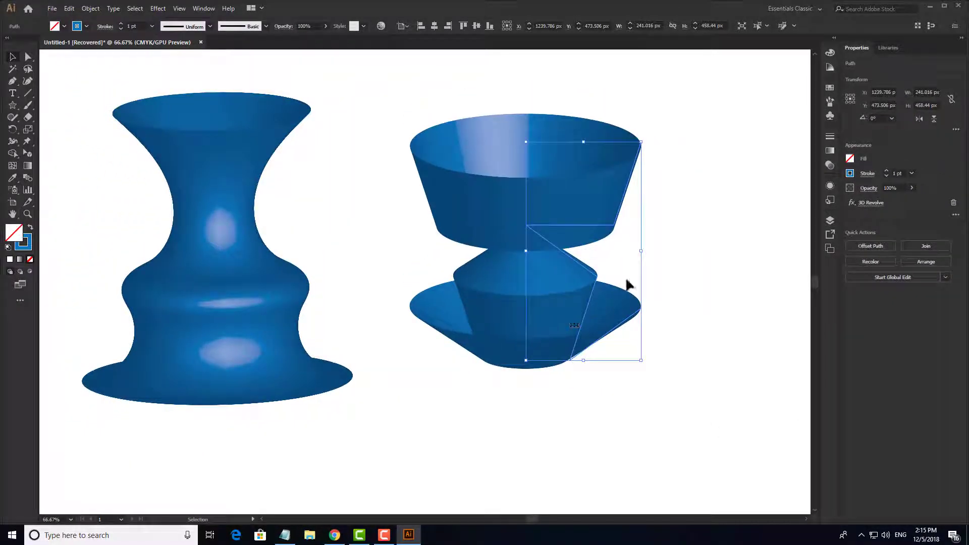
pyautogui.click(695, 256)
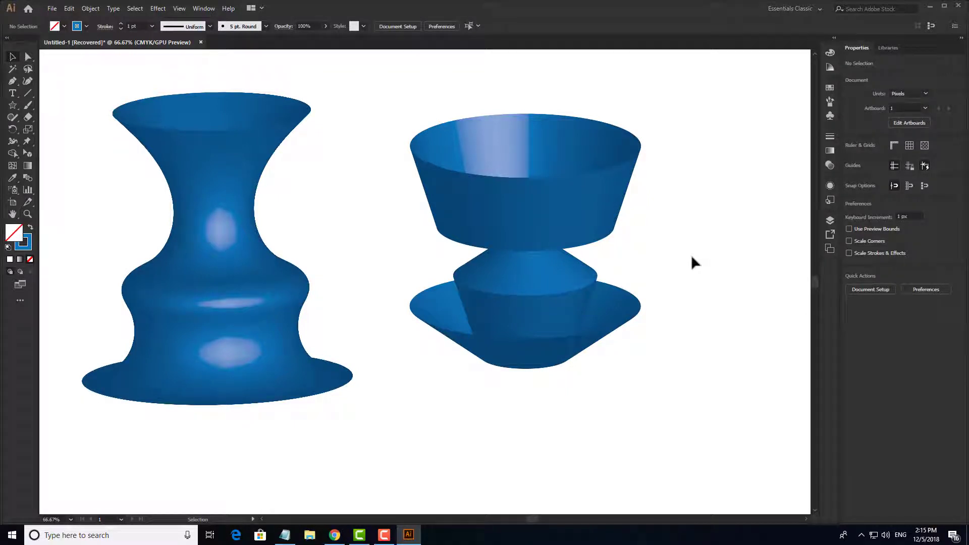
pyautogui.scroll(-1, 692, 254)
pyautogui.scroll(-1, 692, 256)
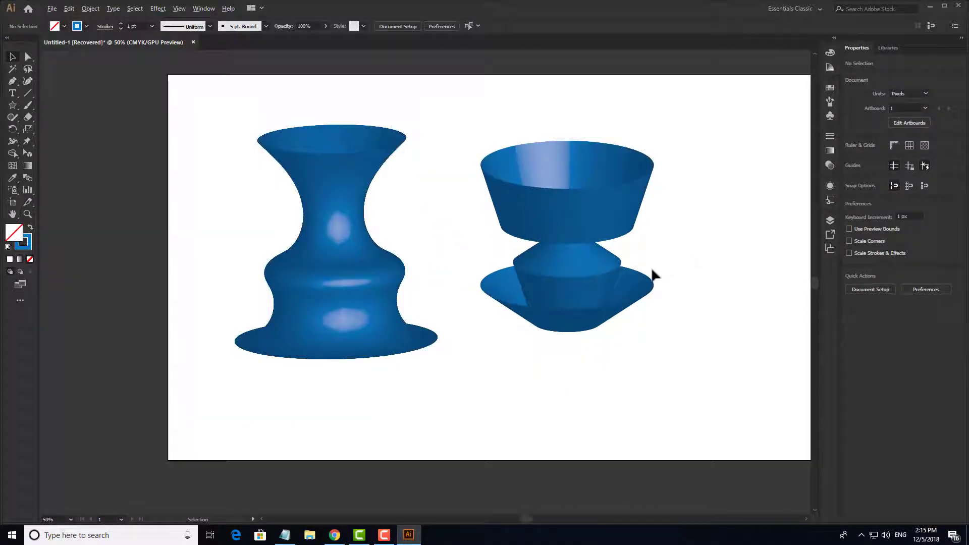
pyautogui.scroll(1, 655, 275)
pyautogui.moveTo(661, 252); pyautogui.dragTo(679, 286)
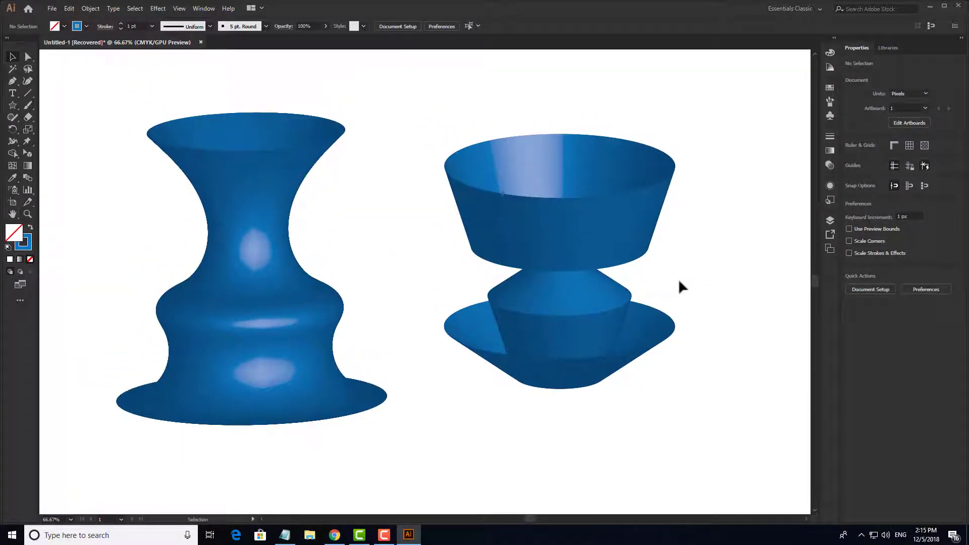
# - Shift the revolved star to about X 1245, Y 496 px and the vase to about X 600, Y 476 px
pyautogui.click(604, 235)
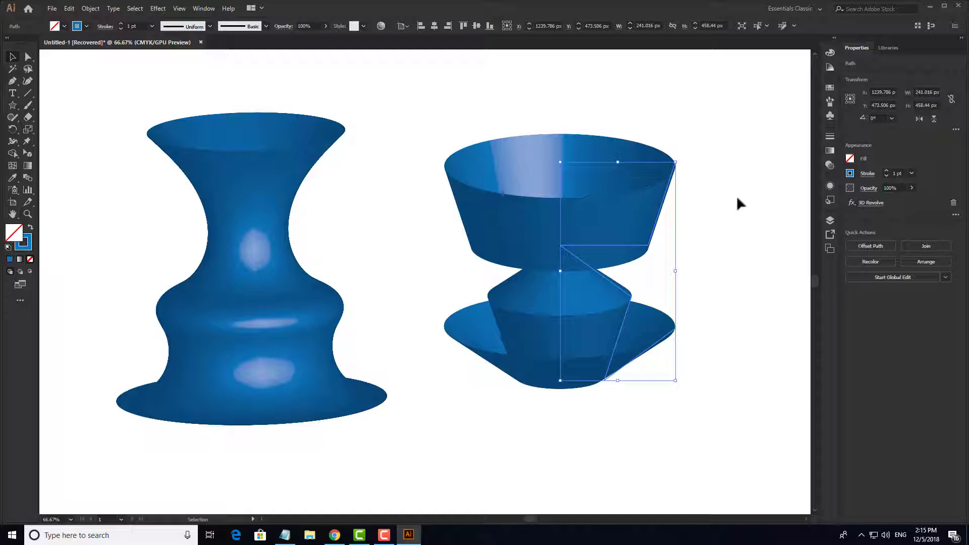
pyautogui.scroll(-1, 597, 246)
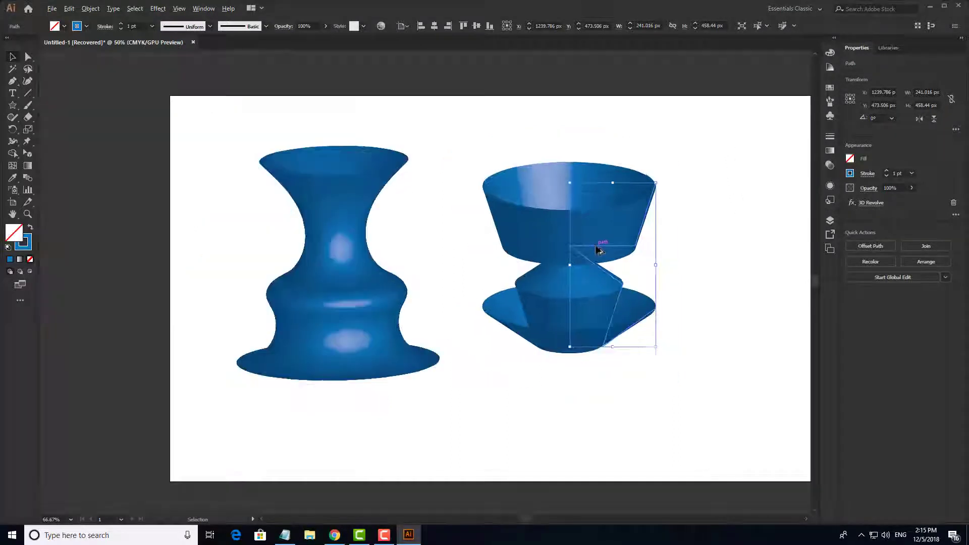
pyautogui.scroll(1, 601, 245)
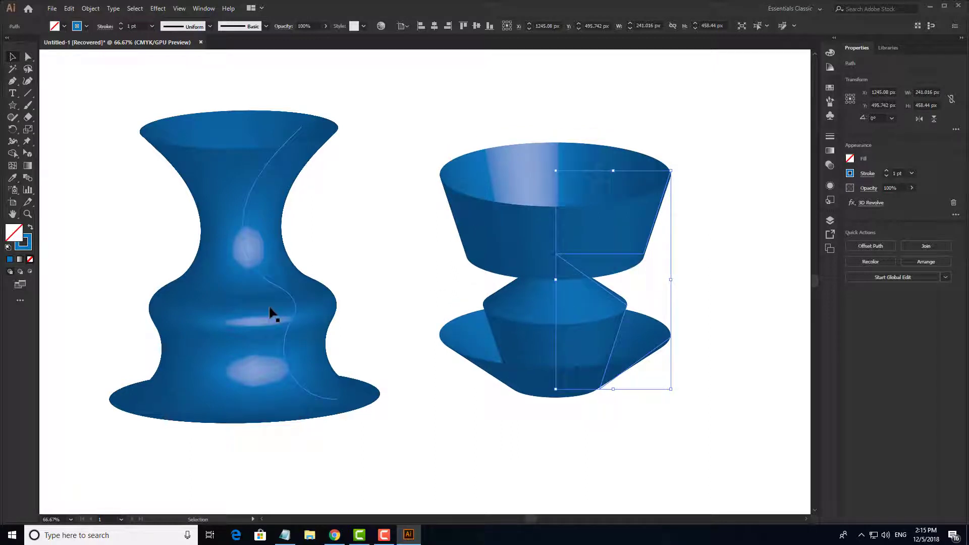
pyautogui.moveTo(279, 307); pyautogui.dragTo(295, 313)
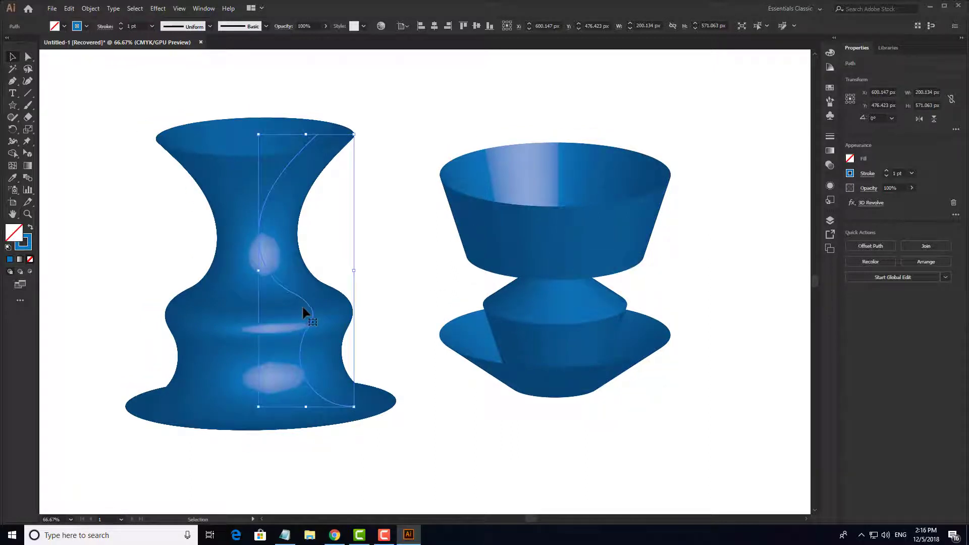